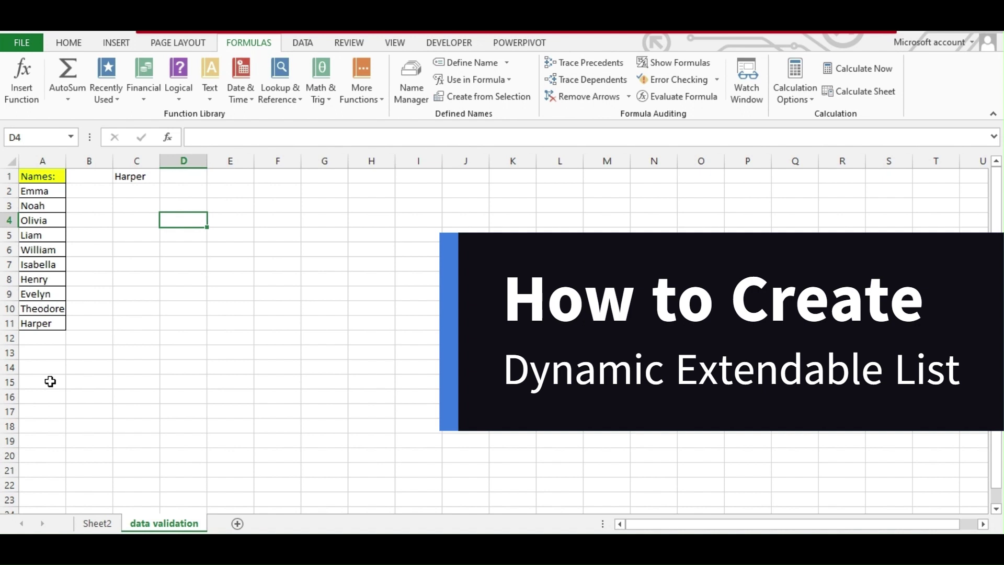
Step: Examine the names in A2:A11 and the full set of entries in cell C1's drop-down list
left_click(49, 338)
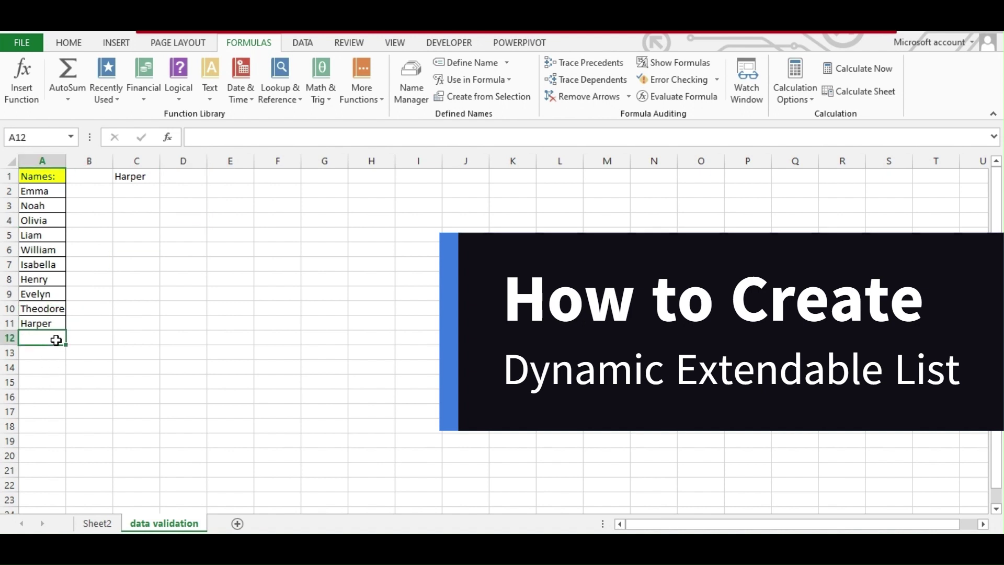
left_click(47, 193)
left_click(124, 268)
left_click_drag(28, 195, 56, 322)
left_click(149, 175)
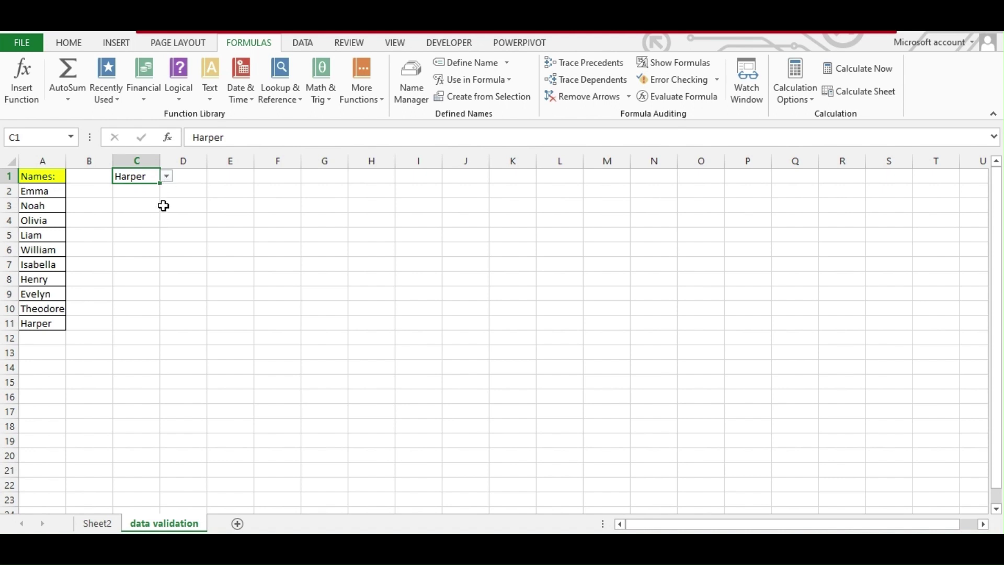
left_click(167, 178)
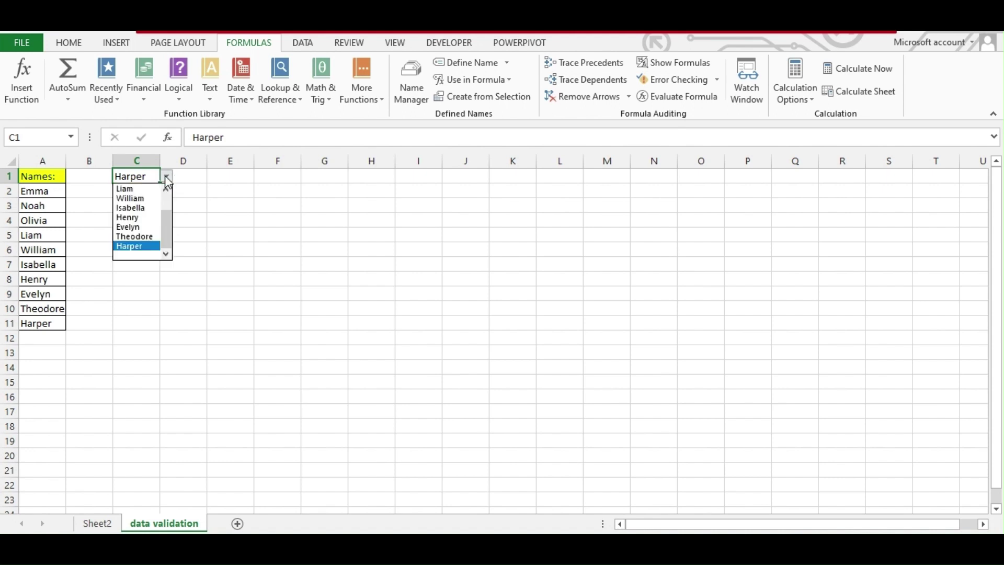
scroll(163, 215, "up", 1)
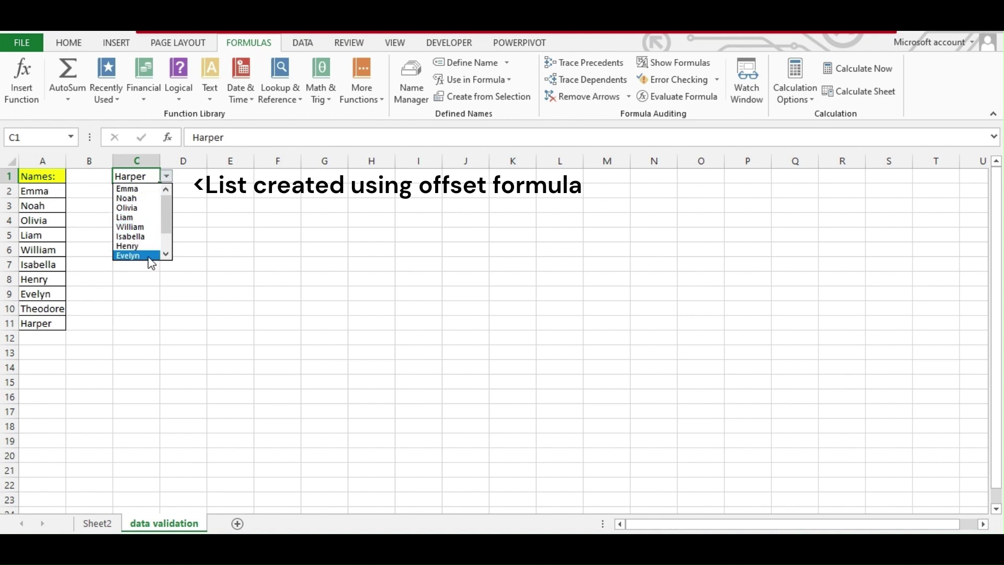
scroll(137, 217, "down", 1)
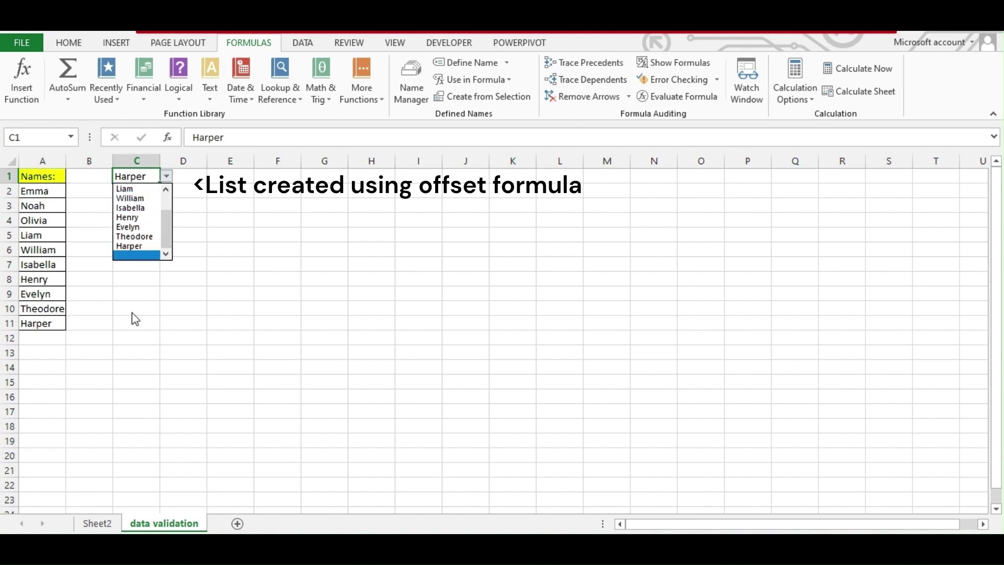
Step: Extend the names list with three more first names in cells A12 to A14
left_click(53, 337)
left_click(45, 340)
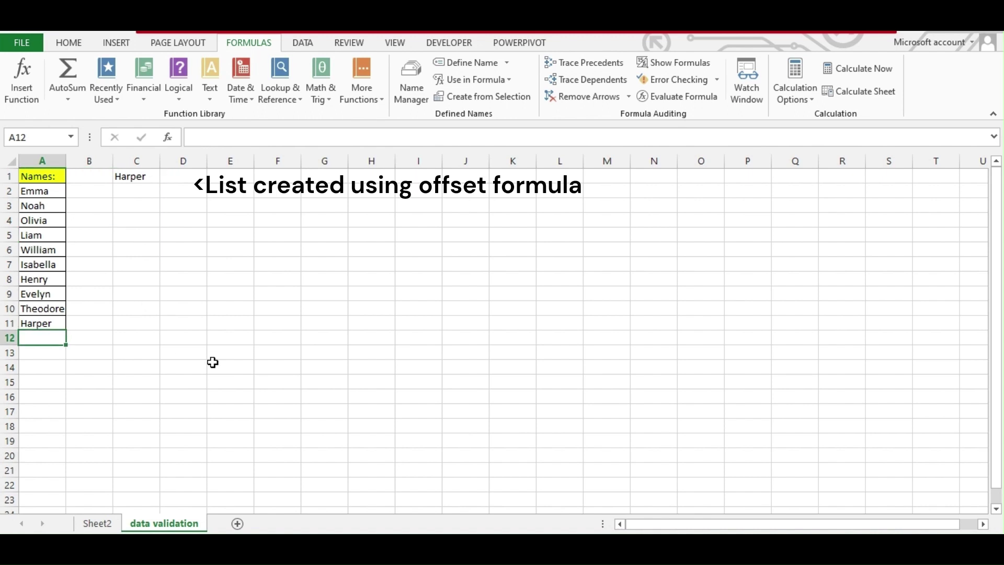
type("Jack")
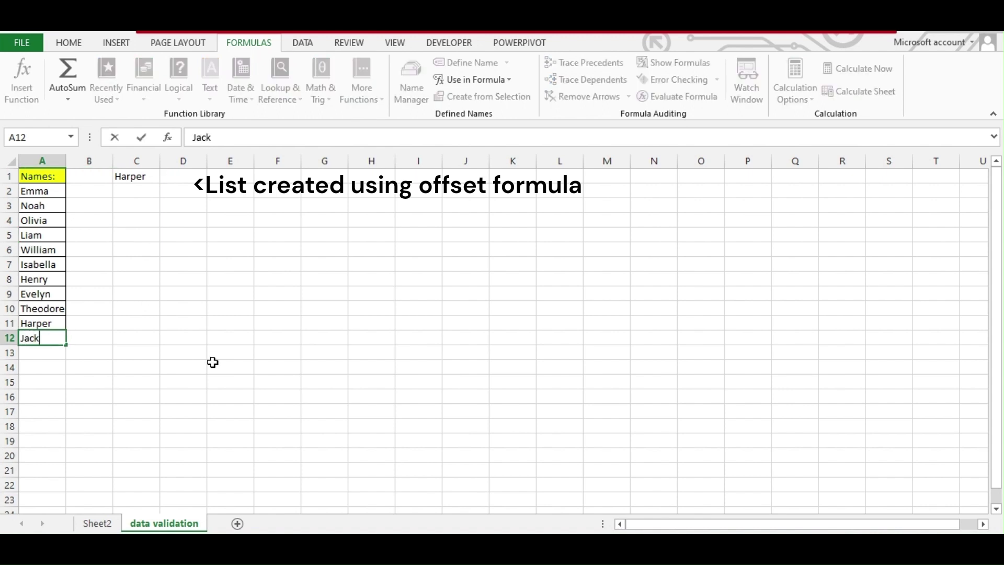
key("Return")
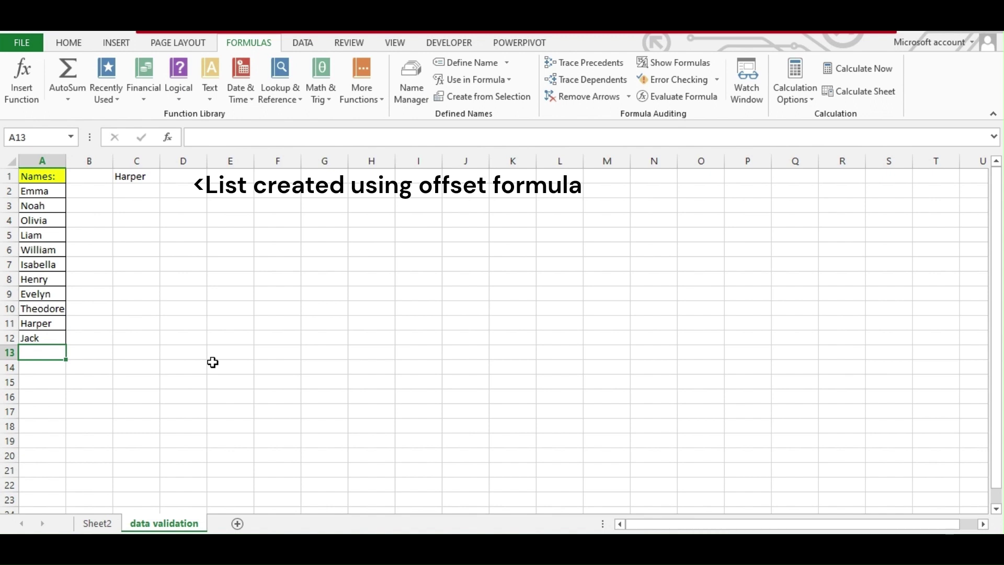
type("Sam")
key("Return")
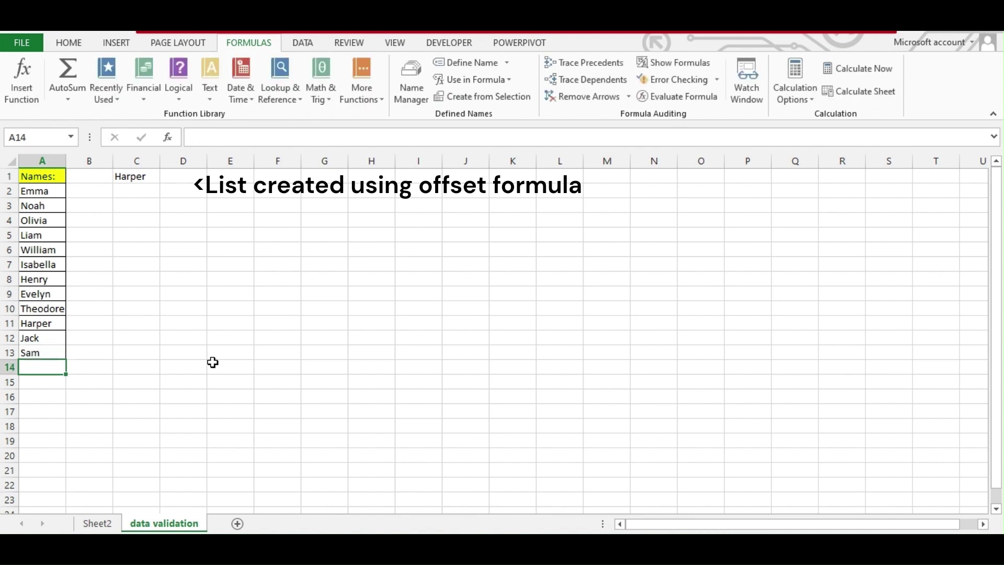
type("Samantha")
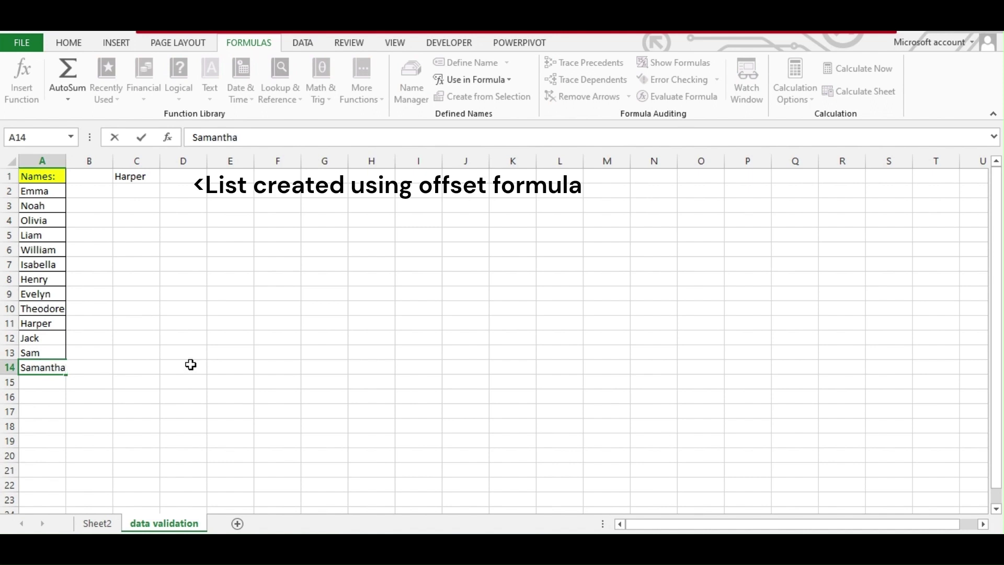
left_click(190, 352)
Step: Check cell C1's drop-down list for the three names added in A12:A14
left_click(156, 177)
left_click(166, 176)
scroll(139, 230, "down", 2)
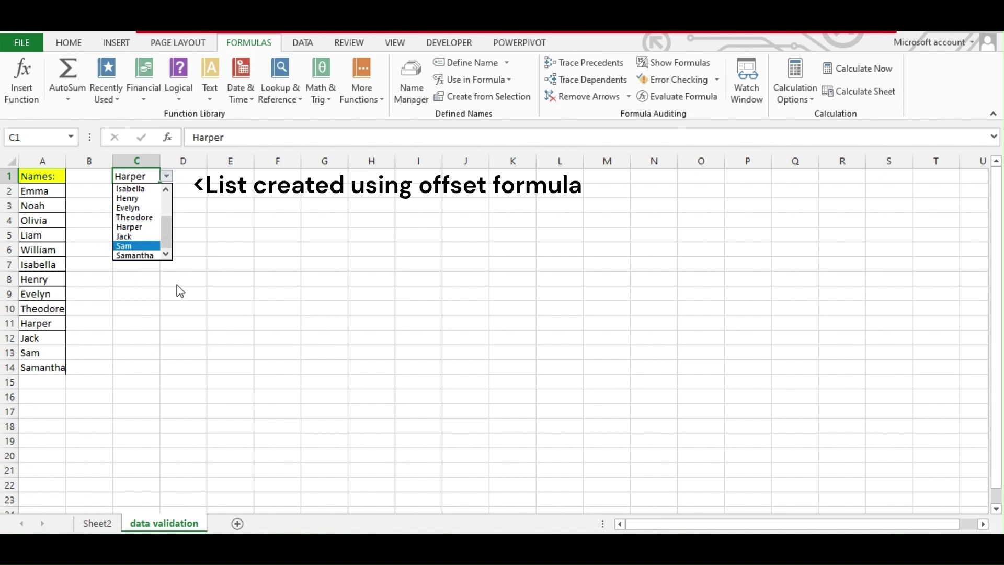
left_click(225, 292)
Step: Clear the contents of rows 12 to 14 and recheck the entries in cell C1's drop-down list
left_click_drag(9, 338, 9, 360)
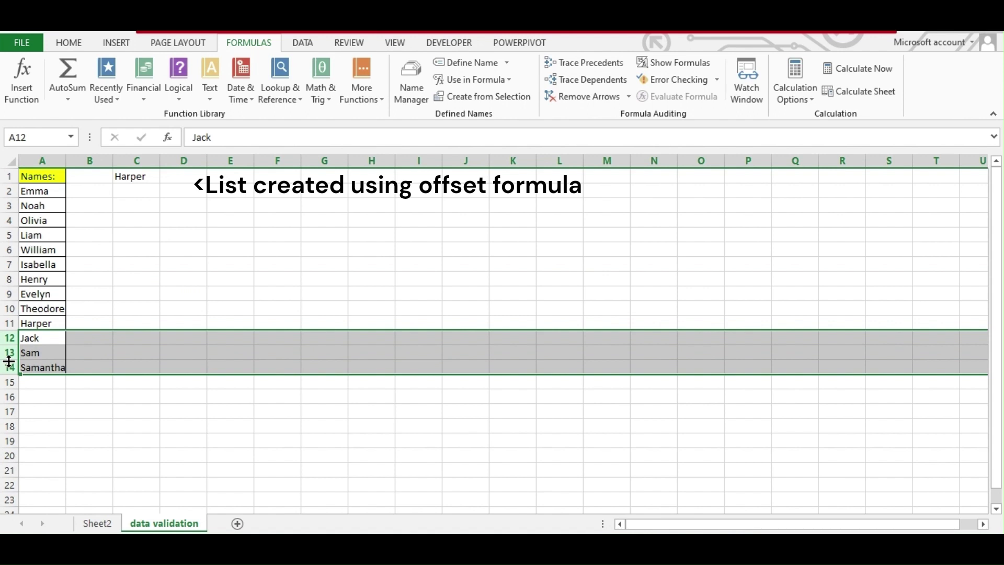
key("Delete")
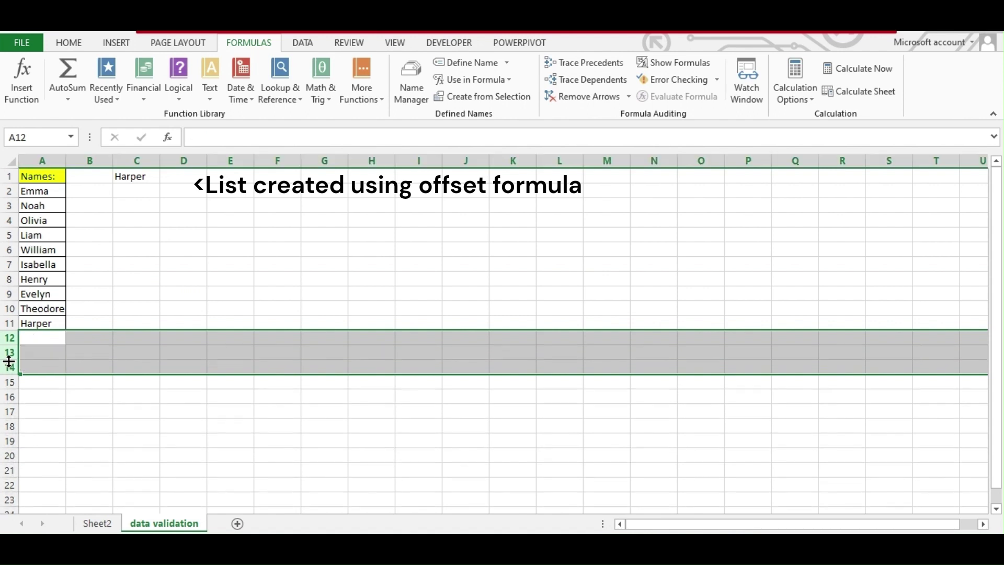
left_click(157, 281)
left_click(153, 178)
left_click(166, 177)
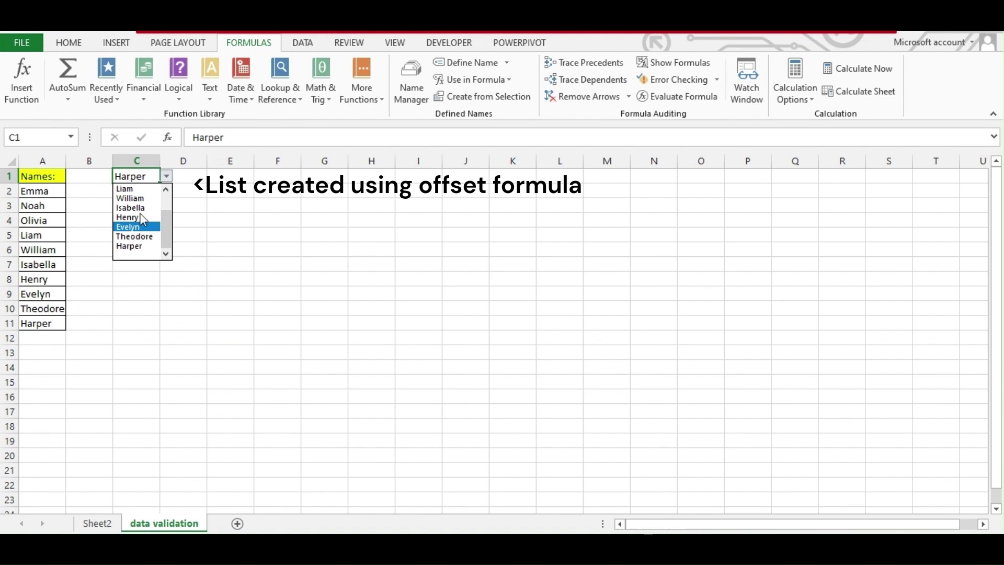
left_click(161, 302)
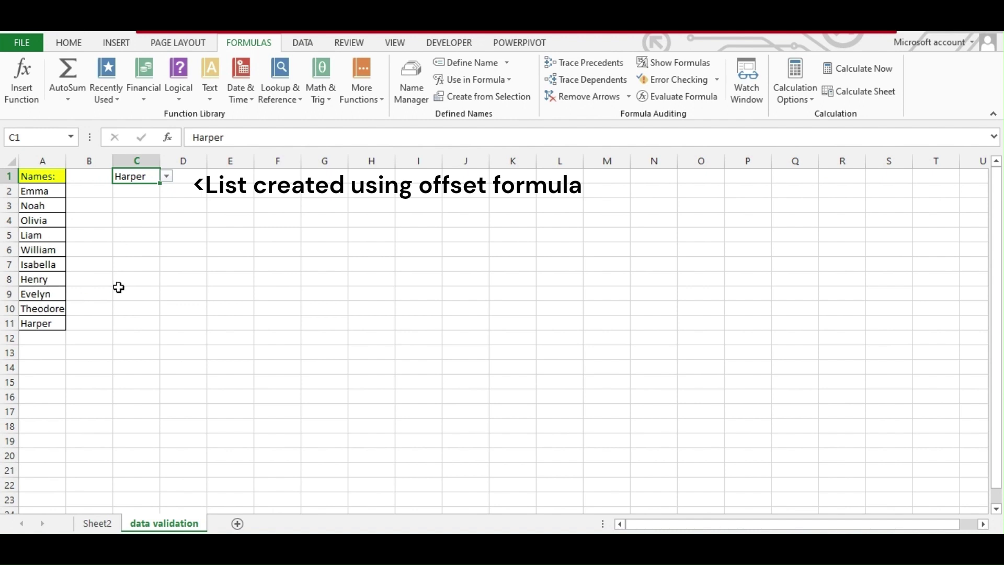
left_click(214, 205)
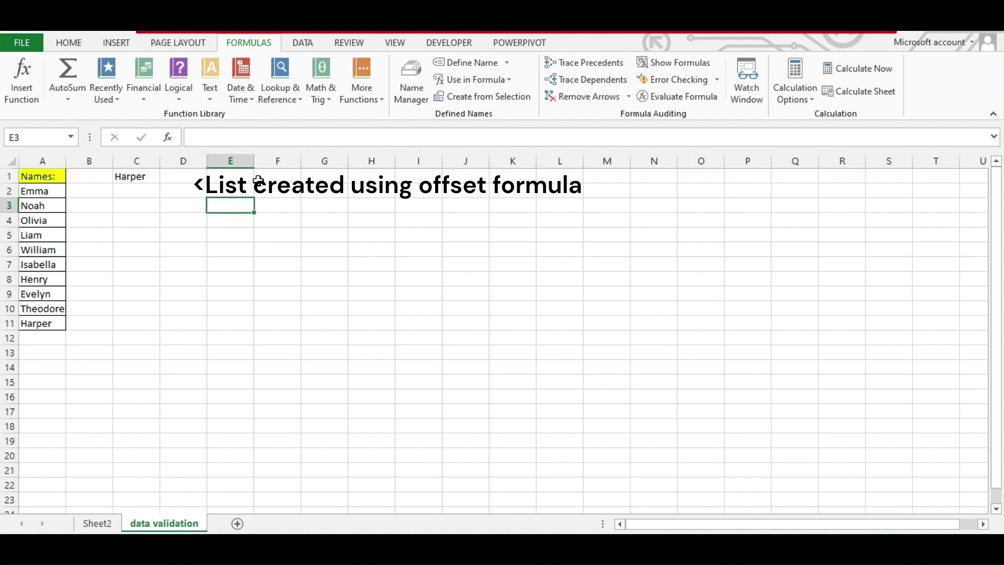
Step: Add data validation to cell C4 that allows a List with the source range =$A$2:$A$11
left_click(130, 223)
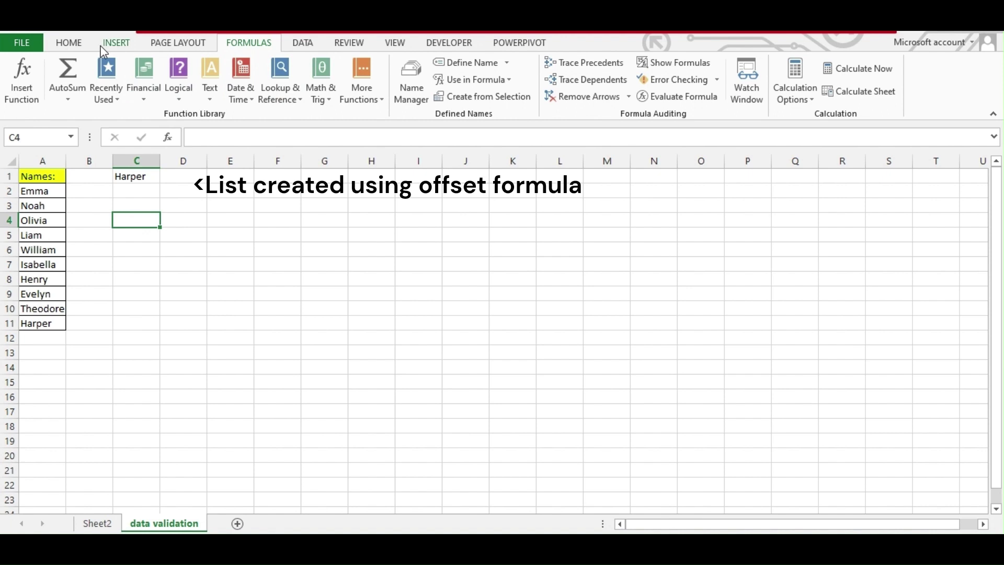
left_click(303, 42)
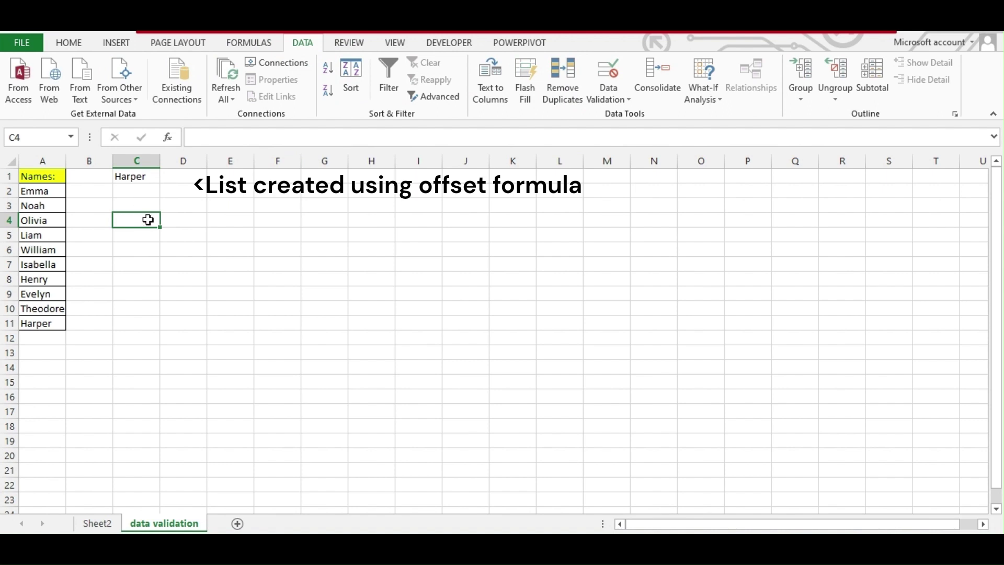
left_click(606, 74)
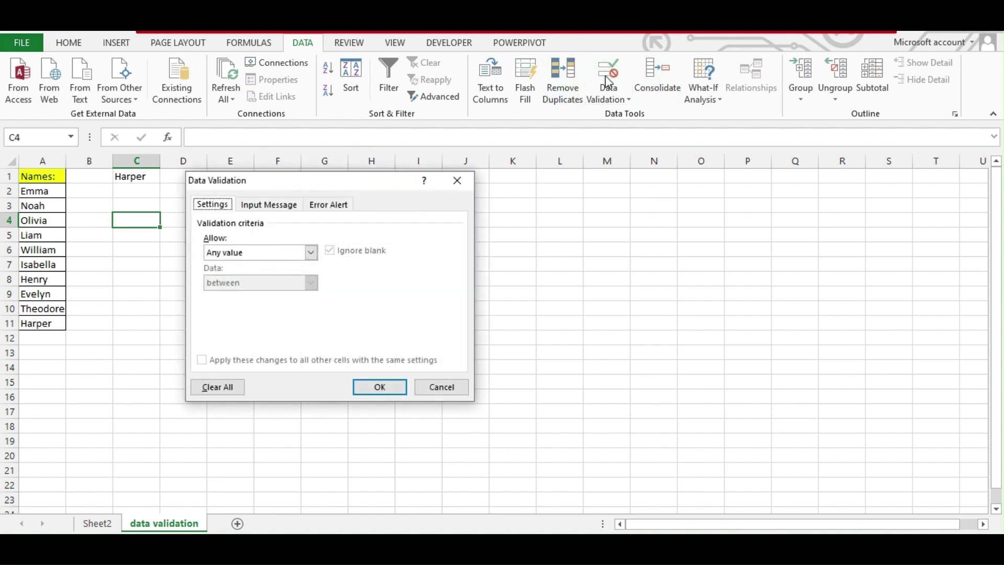
left_click(311, 253)
left_click(271, 295)
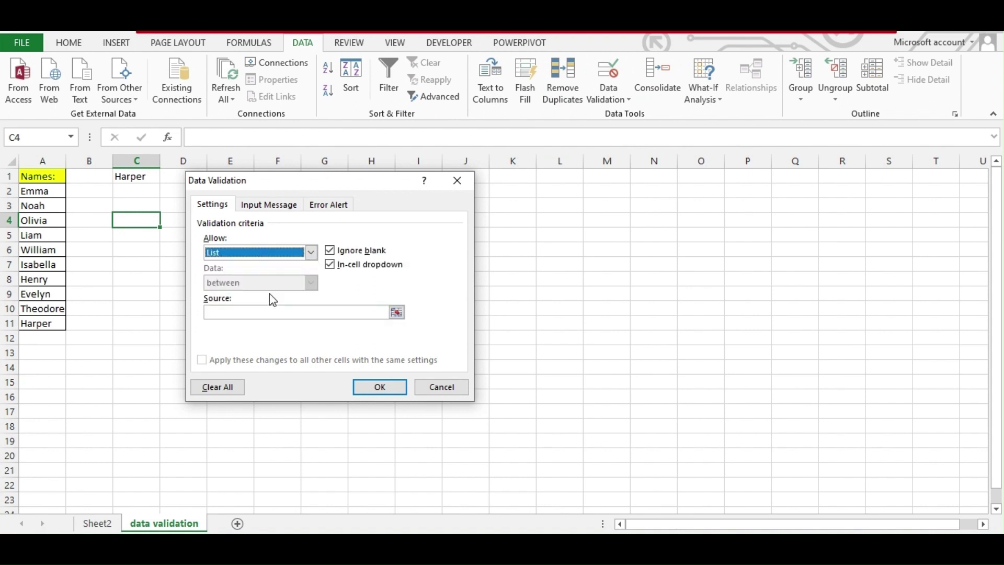
left_click(397, 313)
left_click_drag(39, 192, 62, 322)
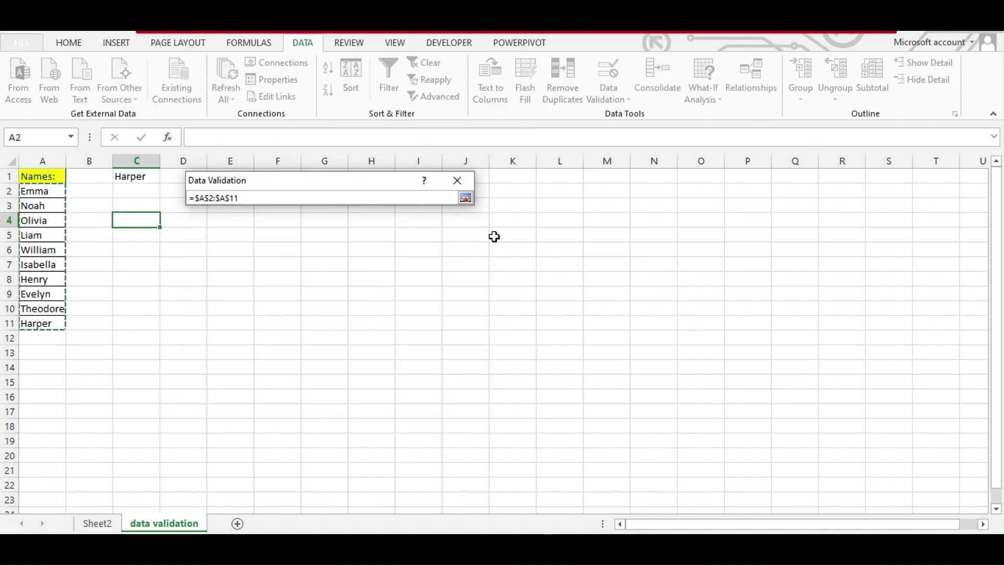
left_click(464, 198)
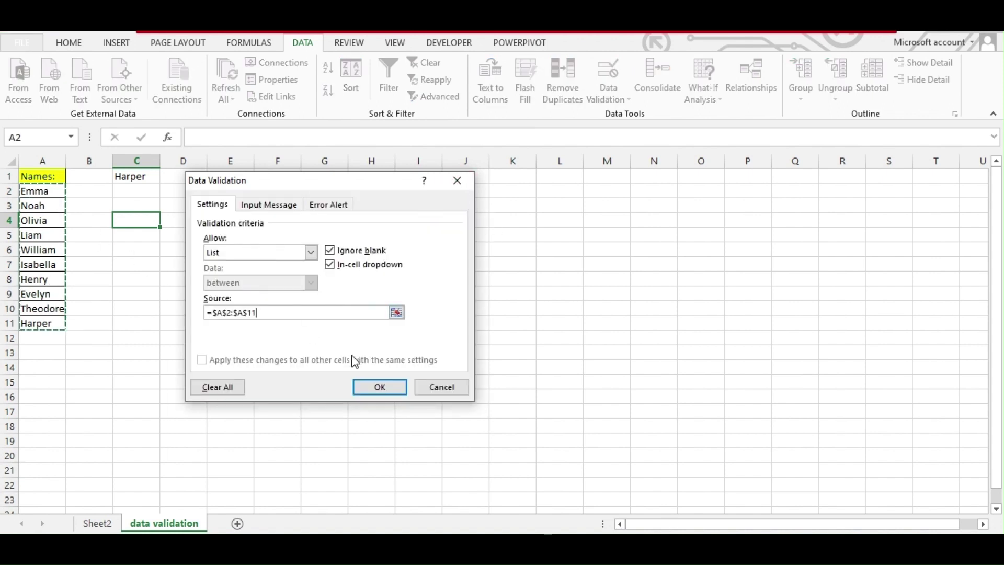
left_click(385, 389)
Step: Review all the entries in cell C4's drop-down list through to the last name
left_click(277, 338)
left_click(154, 219)
left_click(166, 220)
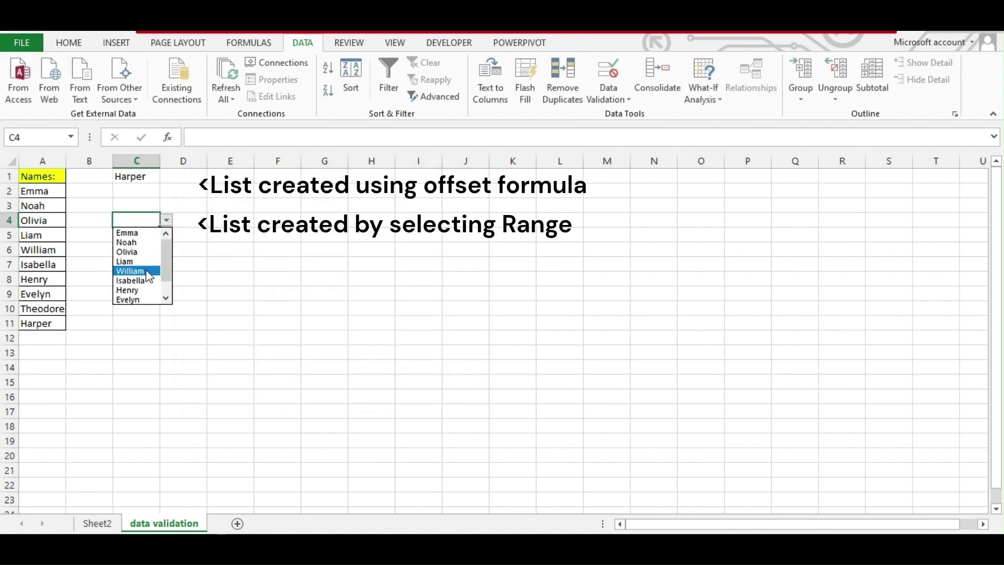
scroll(173, 240, "down", 2)
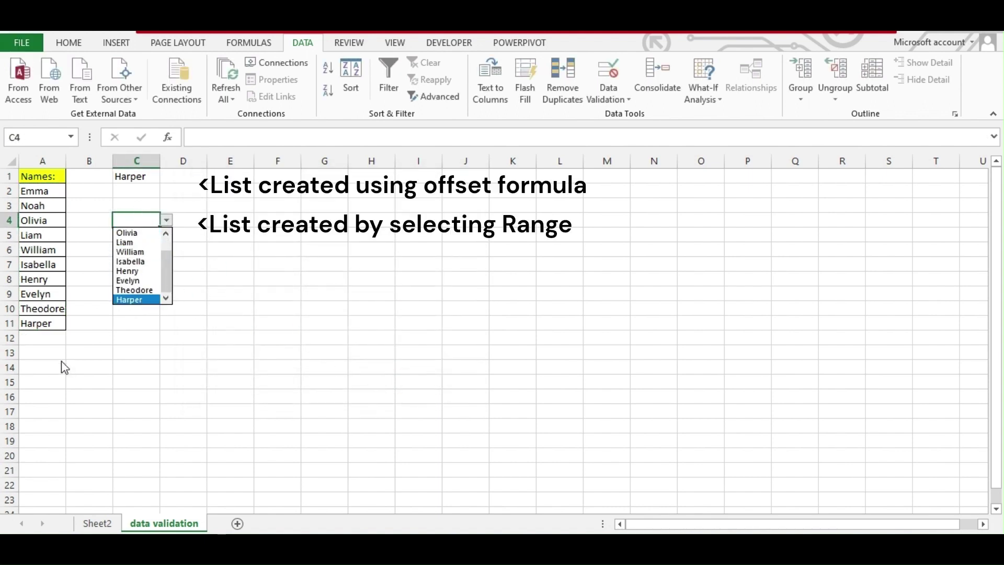
Step: Add one more first name below the names list, in cell A12
left_click(49, 338)
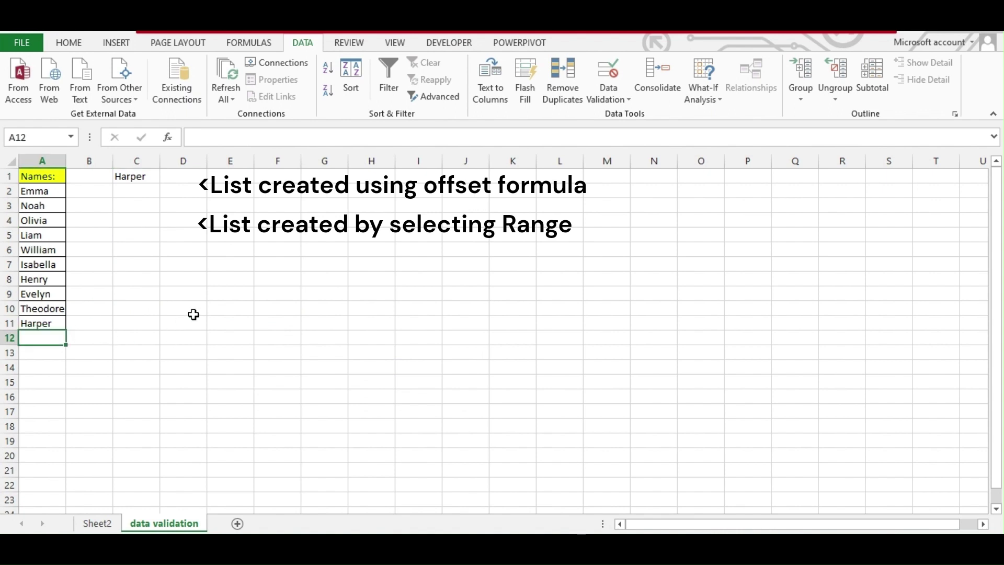
type("Sam")
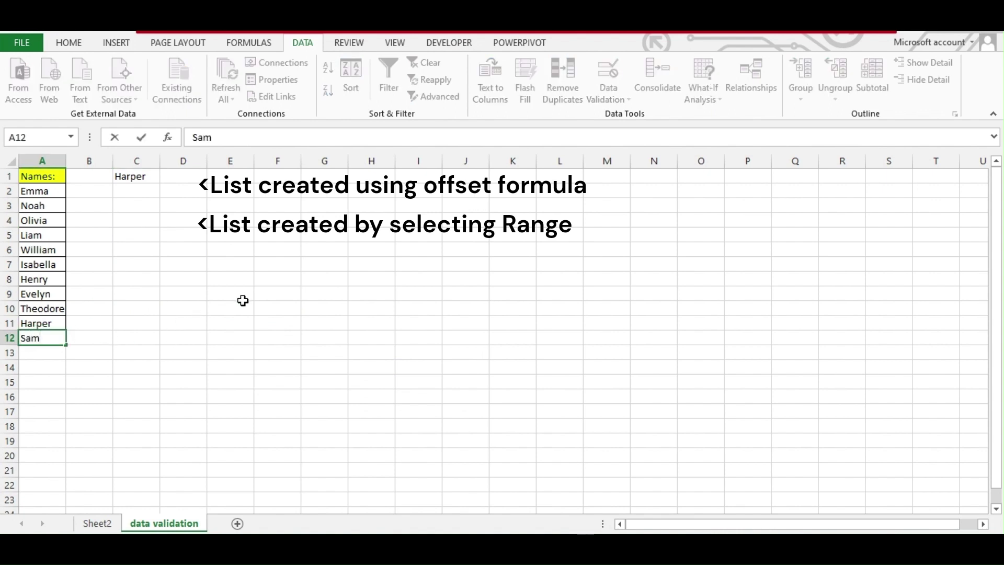
left_click(147, 233)
Step: Check whether cell C4's range-based drop-down list includes the name added in A12
left_click(148, 219)
left_click(165, 221)
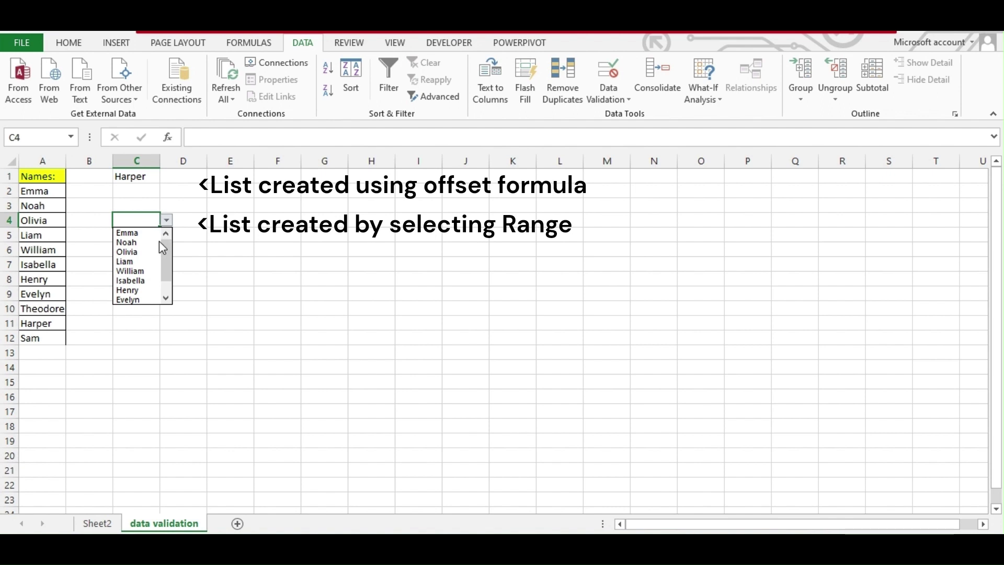
key("Escape")
left_click(168, 222)
left_click_drag(168, 257, 164, 287)
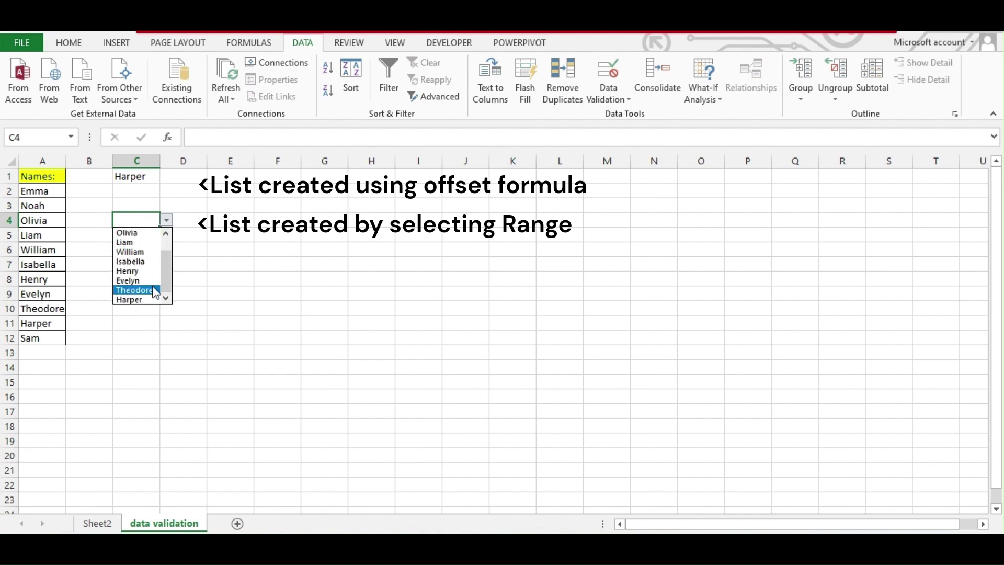
key("Escape")
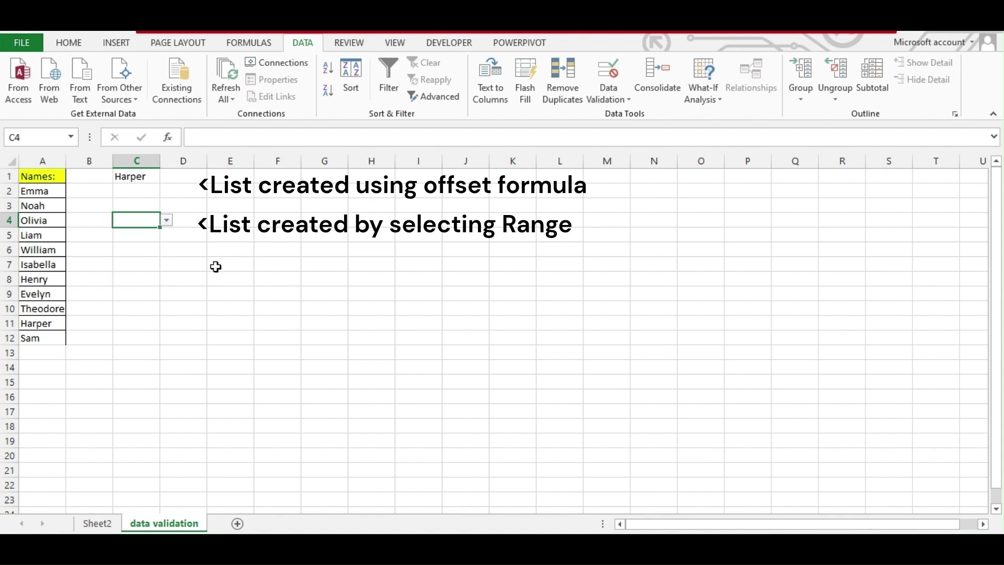
Step: Apply borders to the two drop-down cells, C4 and C1
left_click(139, 263)
left_click(140, 235)
left_click(133, 210)
left_click(153, 218)
left_click(71, 47)
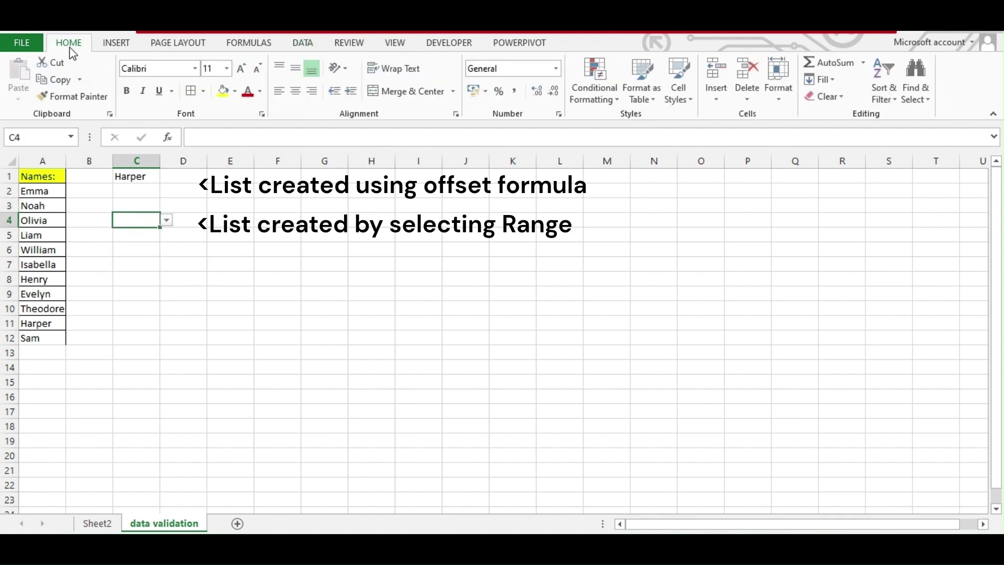
left_click(222, 224)
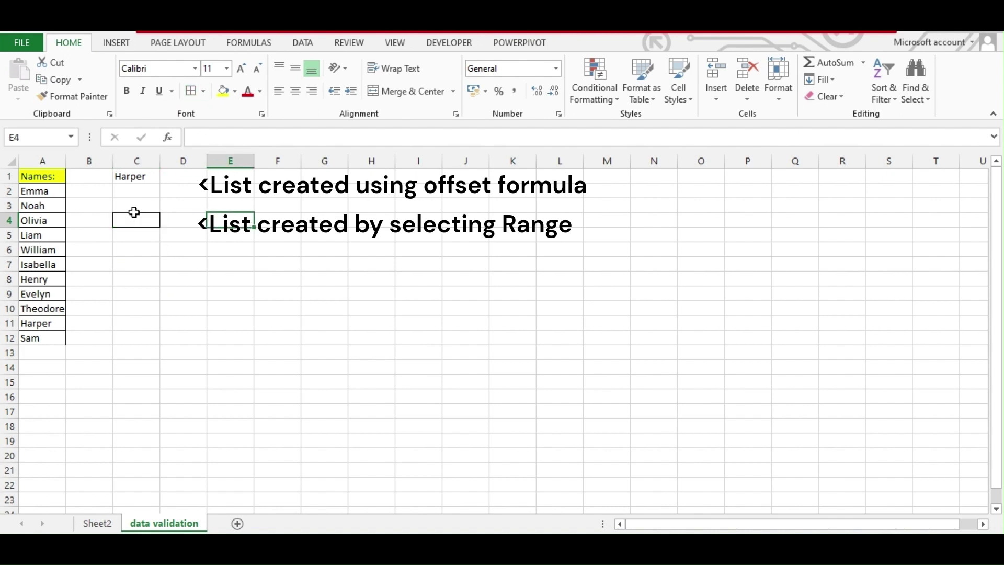
left_click(125, 174)
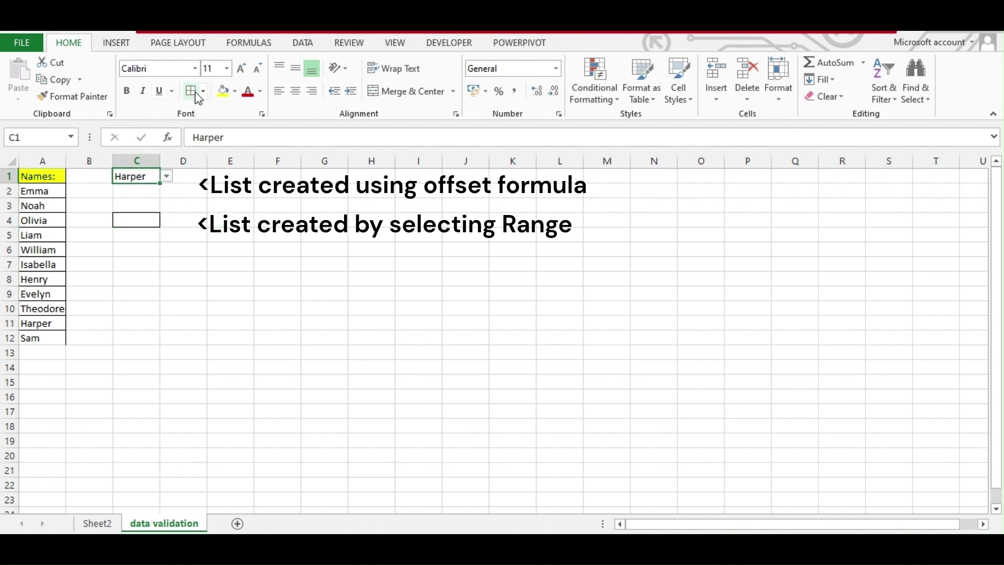
left_click(145, 251)
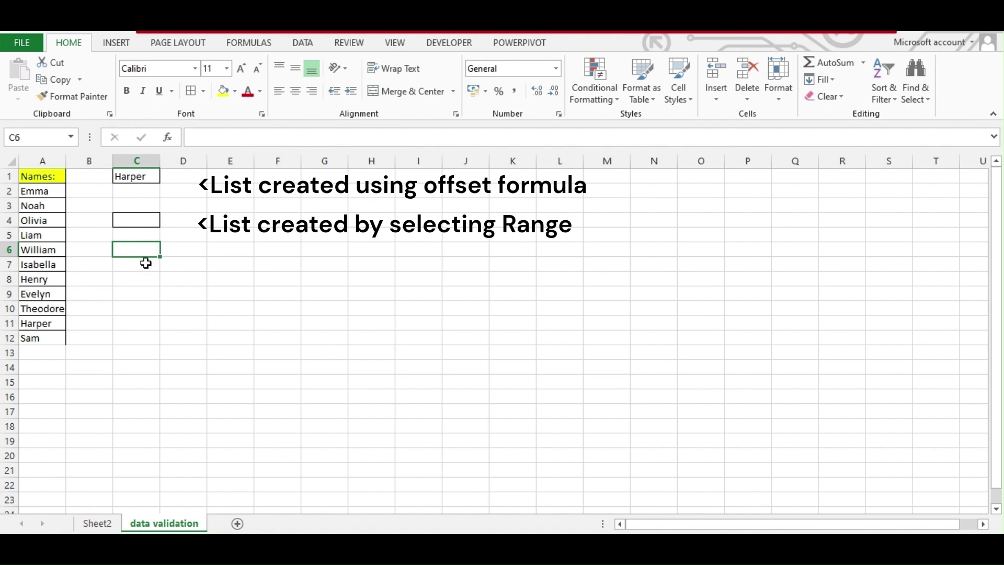
left_click(146, 278)
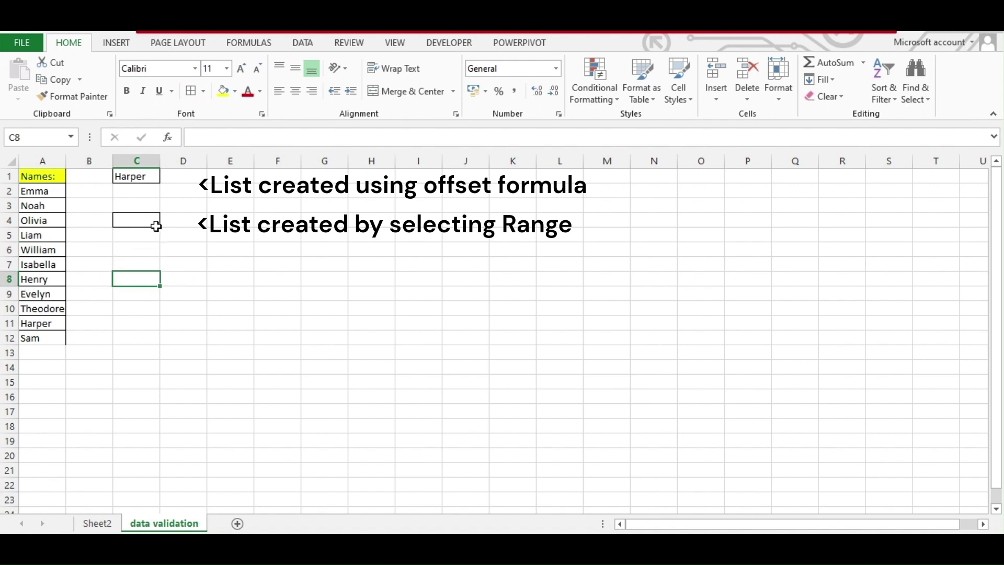
Step: Define the workbook-level name List1 for the names in cells A2 to A12
left_click_drag(57, 192, 57, 336)
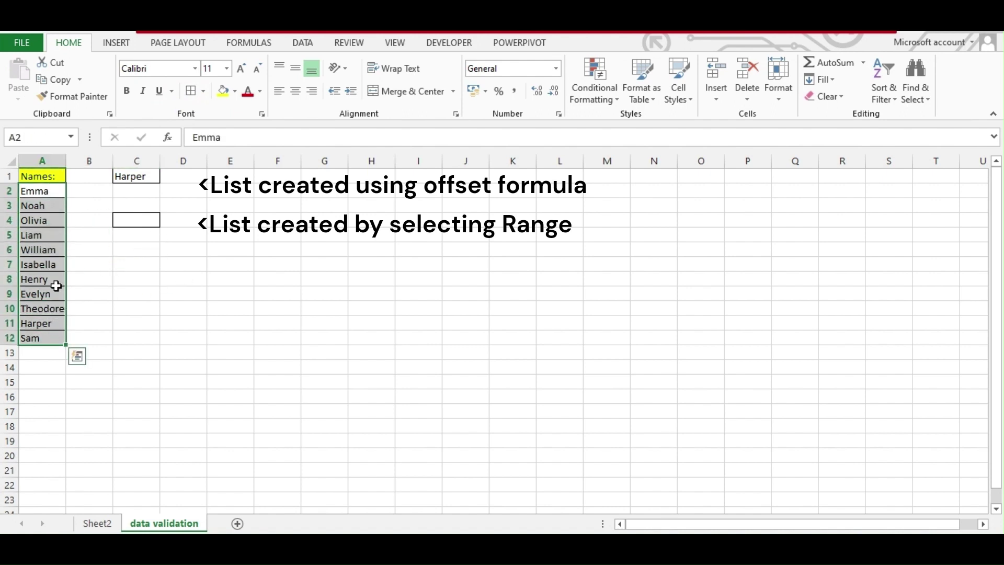
right_click(50, 209)
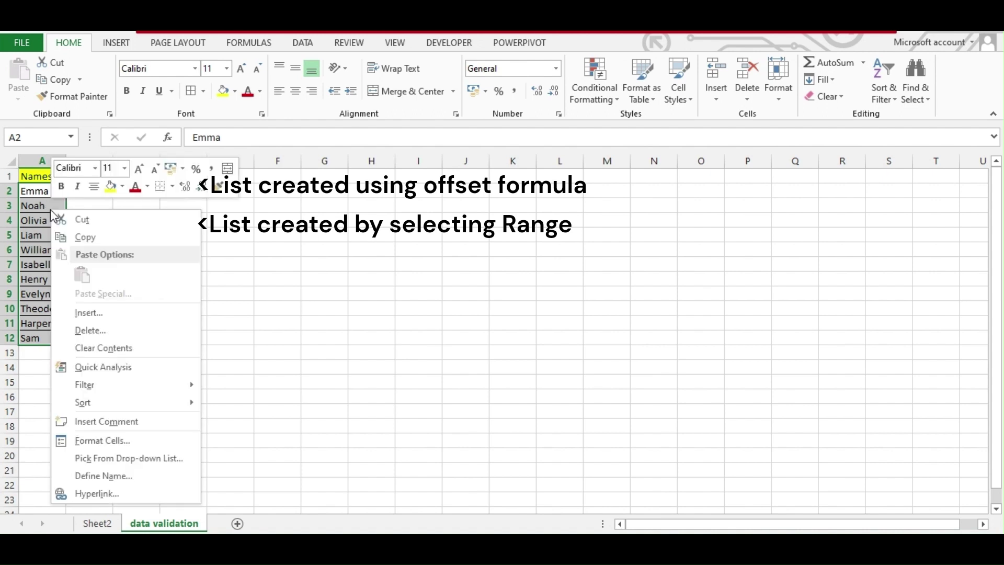
left_click(120, 476)
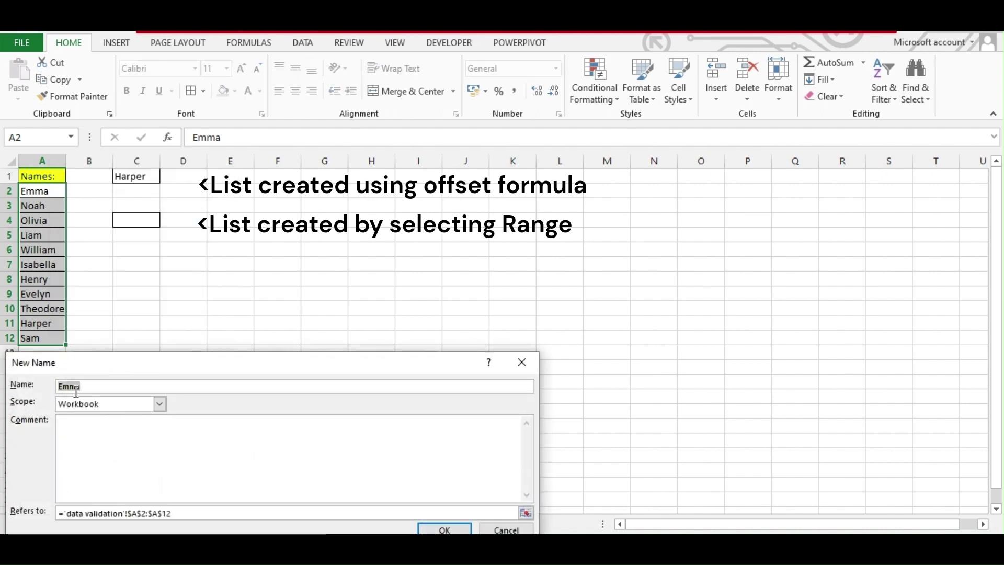
type("List")
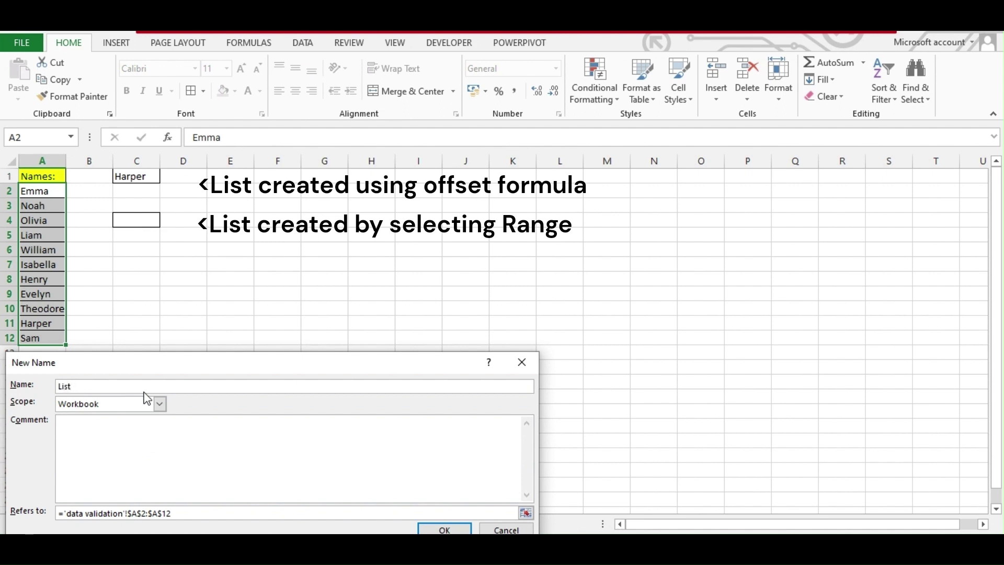
key("Return")
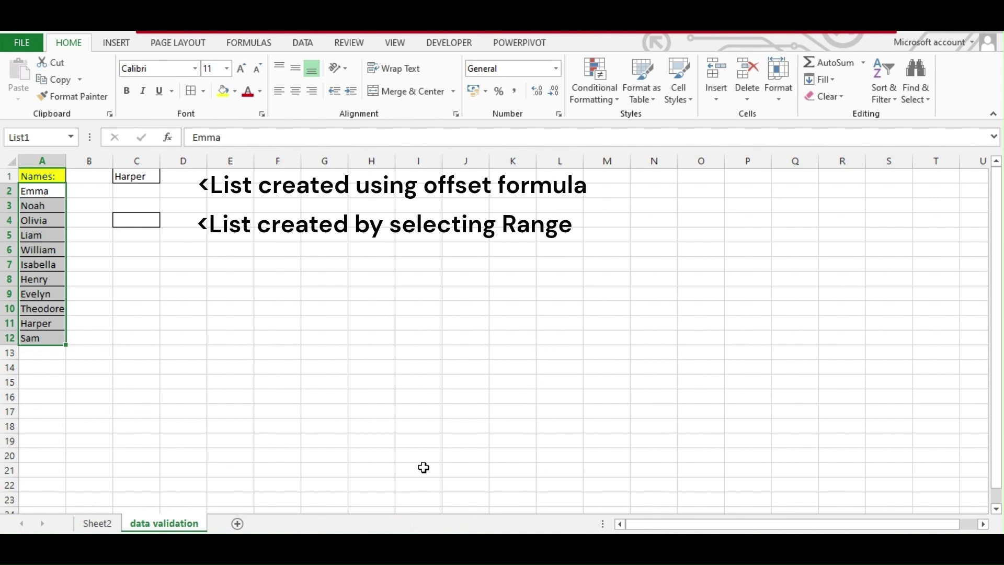
Step: Add a List data validation to cell C7, using the defined name List1 as its source
left_click(277, 338)
left_click(131, 259)
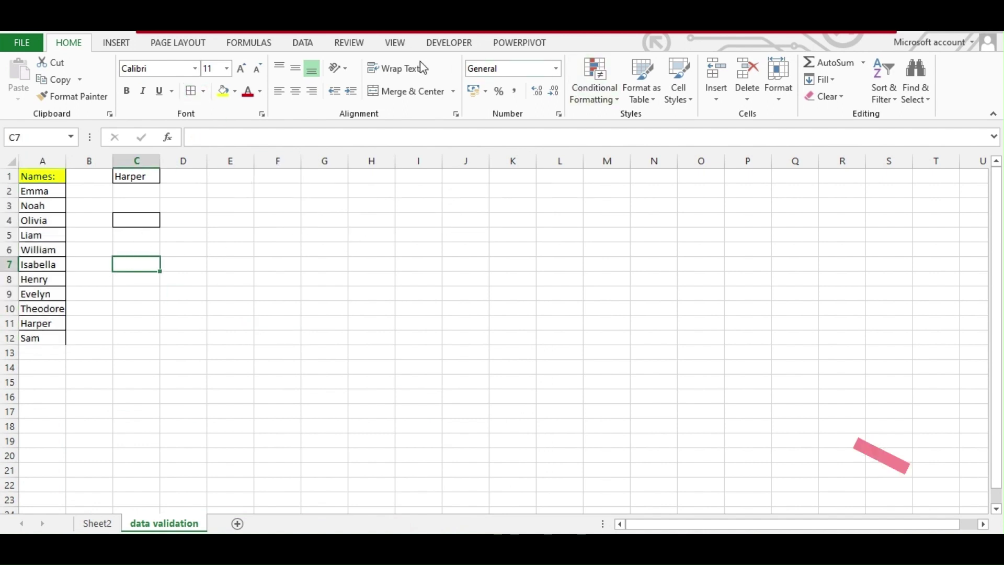
left_click(304, 42)
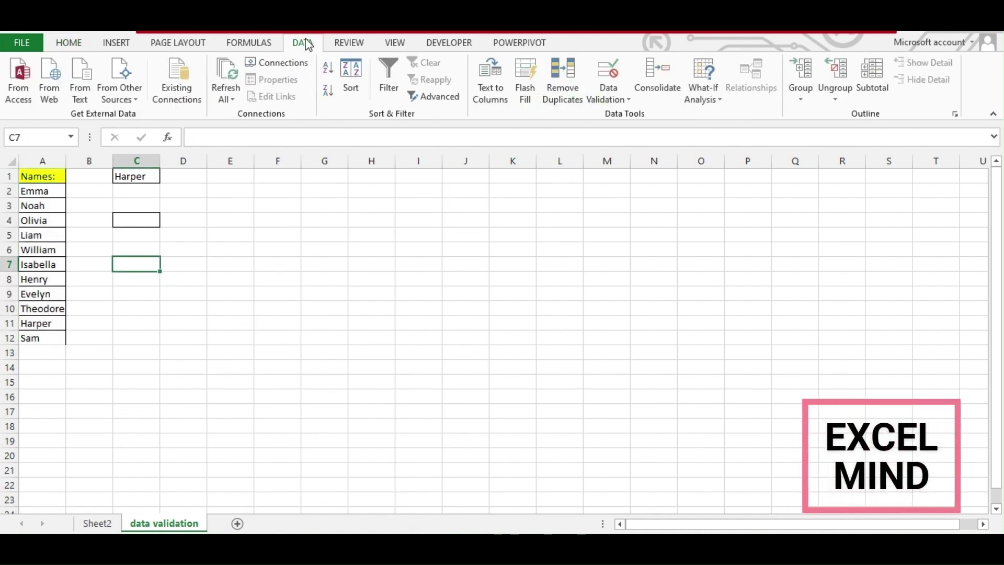
left_click(607, 92)
left_click(617, 116)
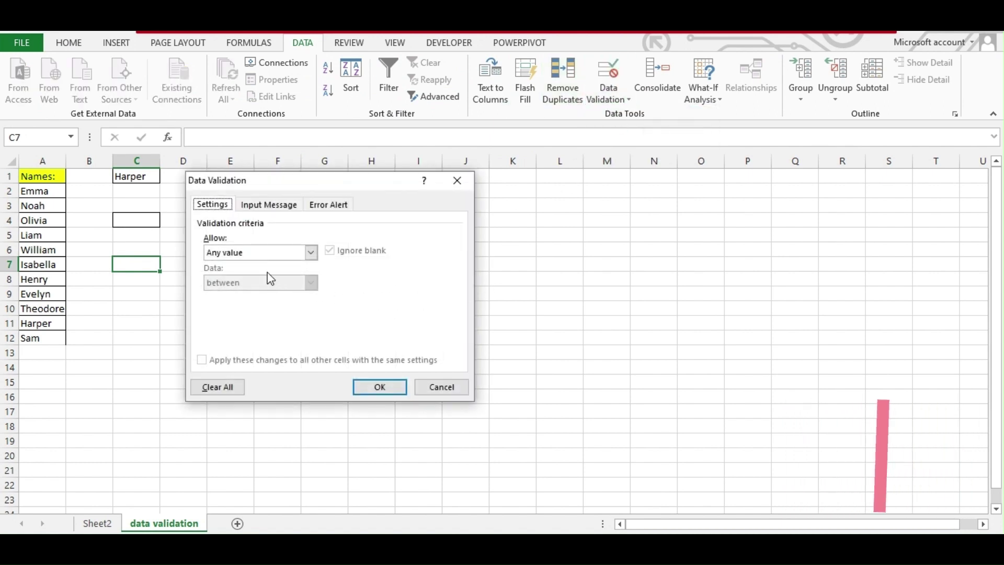
left_click(311, 253)
left_click(262, 291)
left_click(266, 312)
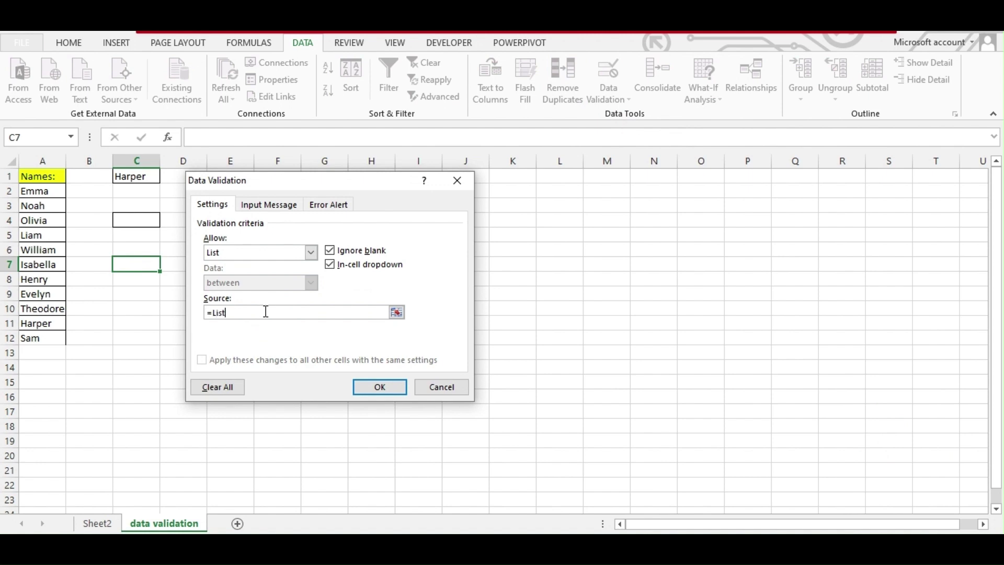
left_click(376, 388)
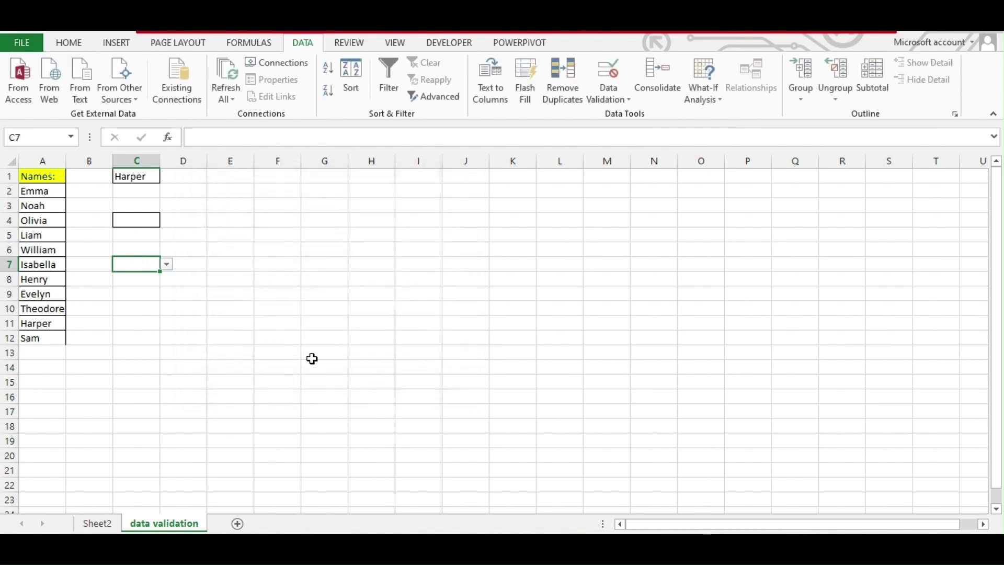
Step: Review the entries in cell C7's drop-down list through to the last name
left_click(167, 265)
scroll(167, 292, "down", 1)
left_click(253, 327)
Step: Add another first name below the names list, in cell A13
left_click(44, 353)
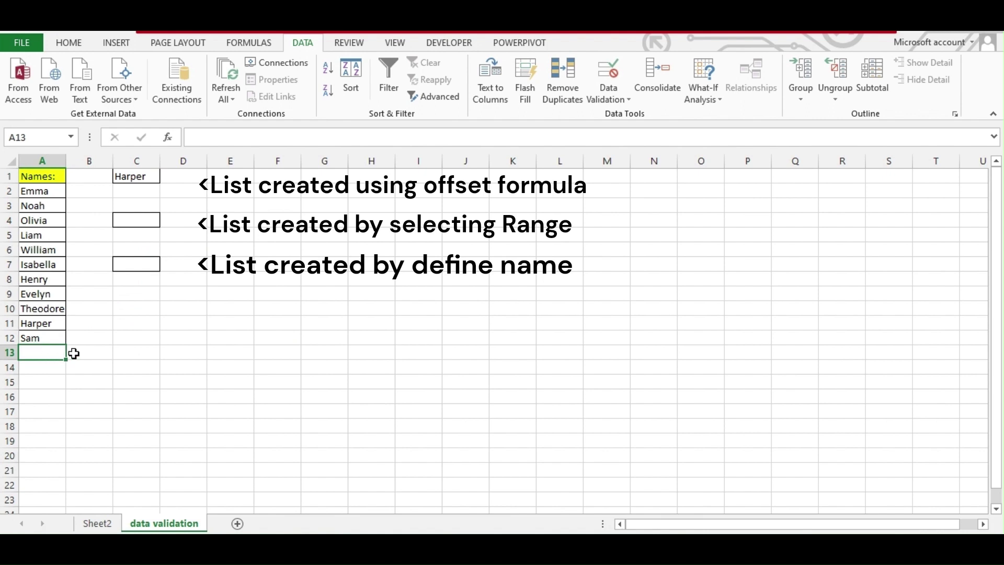
left_click_drag(74, 353, 73, 354)
type("ack")
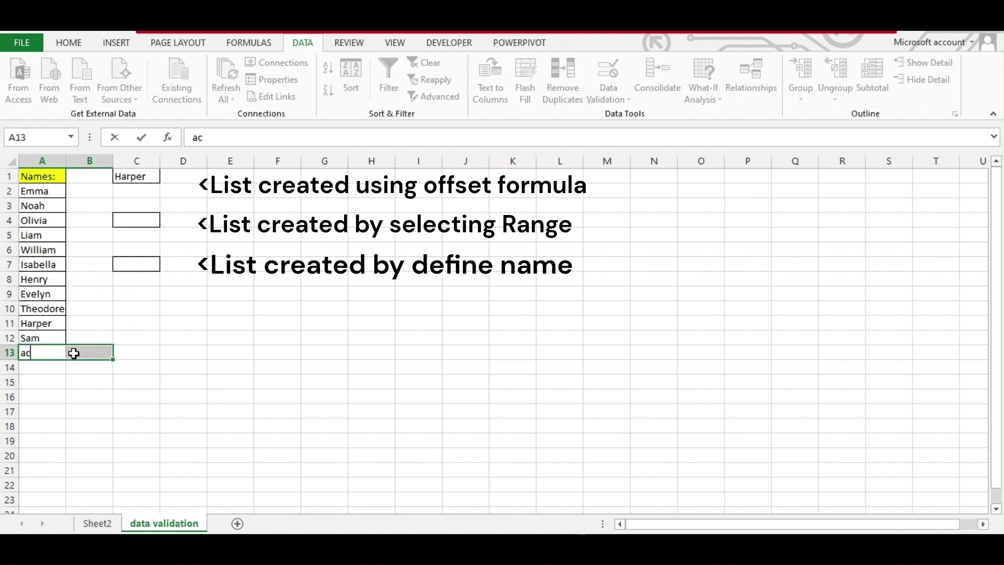
left_click(21, 352)
type("j")
left_click(283, 285)
Step: Check whether cell C7's drop-down list includes the name added in A13
left_click(152, 250)
left_click(157, 264)
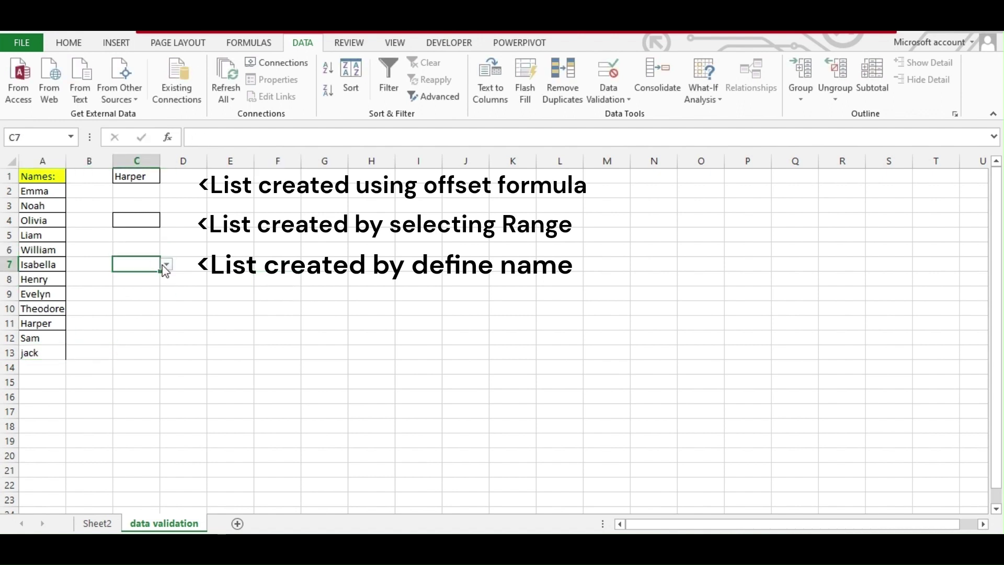
left_click(166, 264)
scroll(151, 337, "down", 1)
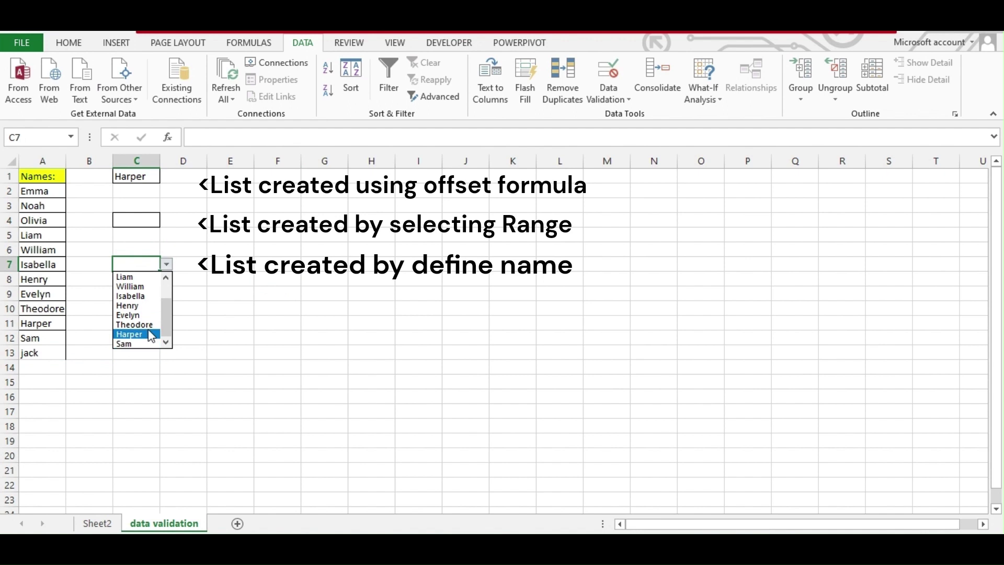
left_click(208, 314)
Step: Compare the name shown for the range A2:A12 with the one shown for A2:A13
left_click_drag(50, 191, 56, 339)
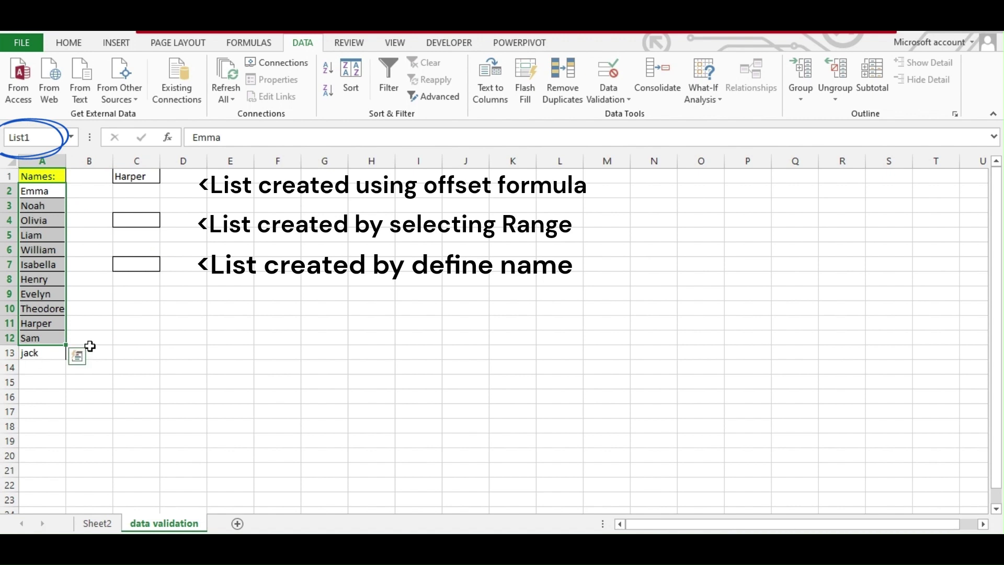
left_click(86, 352)
left_click_drag(53, 194, 53, 339)
left_click_drag(58, 192, 58, 349)
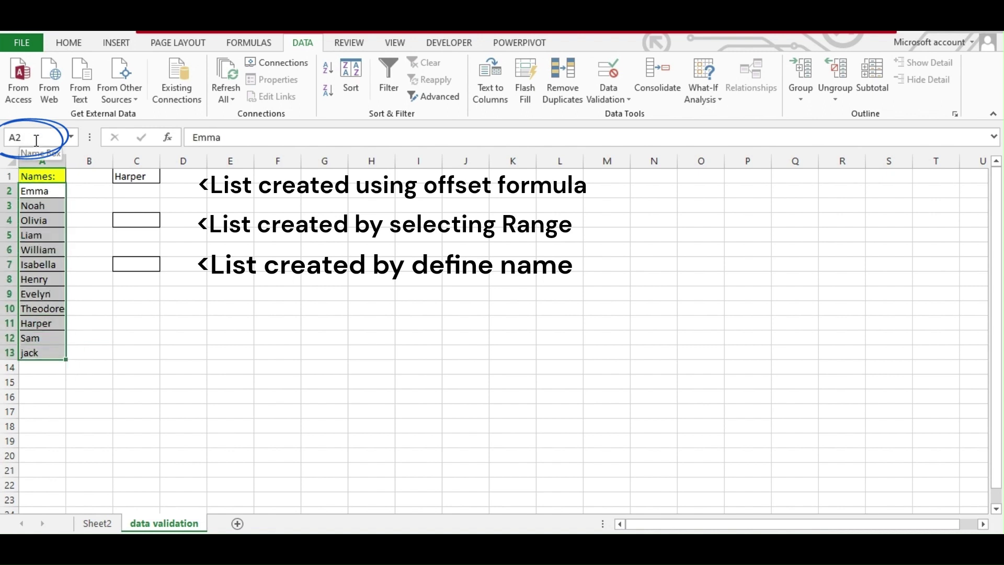
left_click(81, 233)
left_click(228, 204)
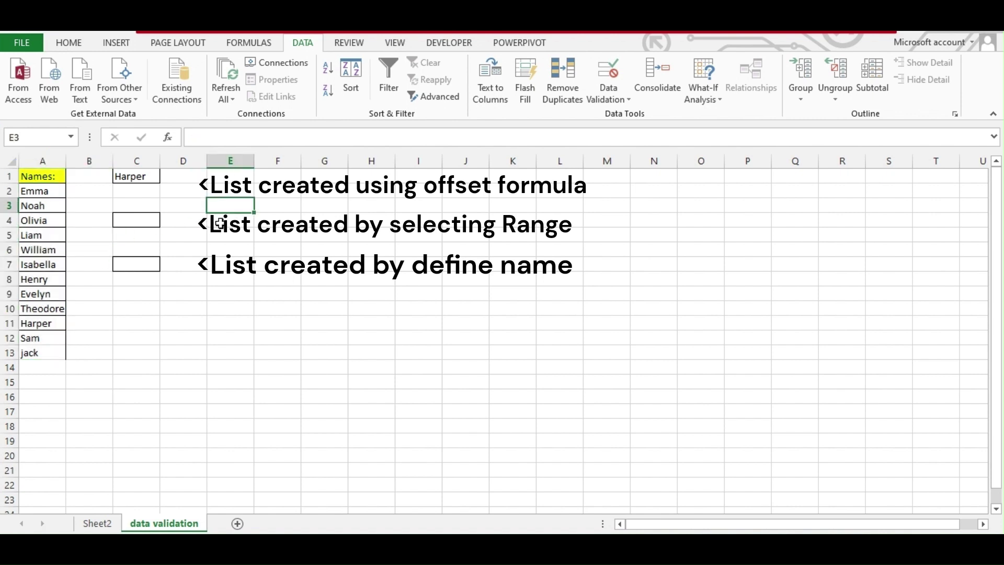
left_click(217, 222)
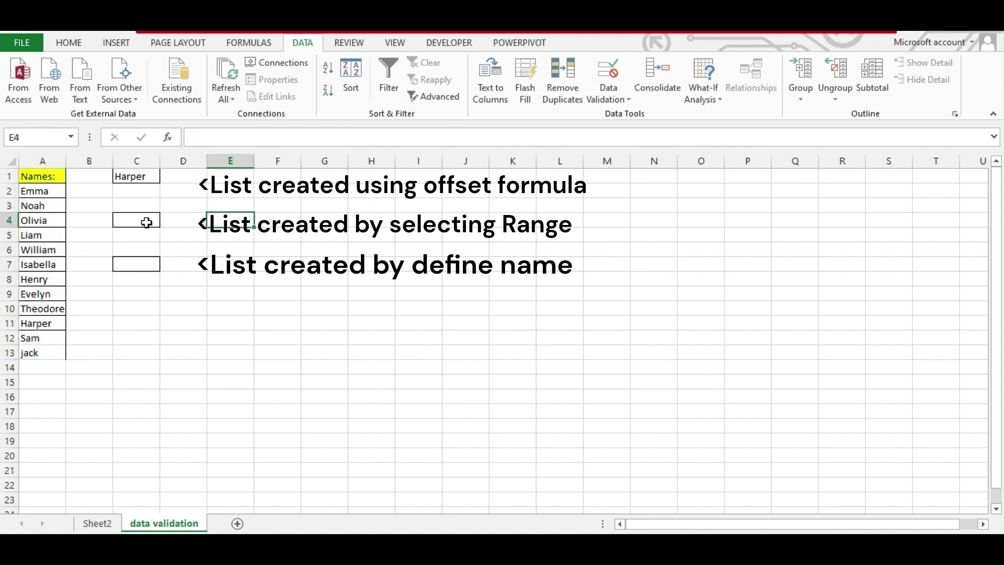
left_click(146, 222)
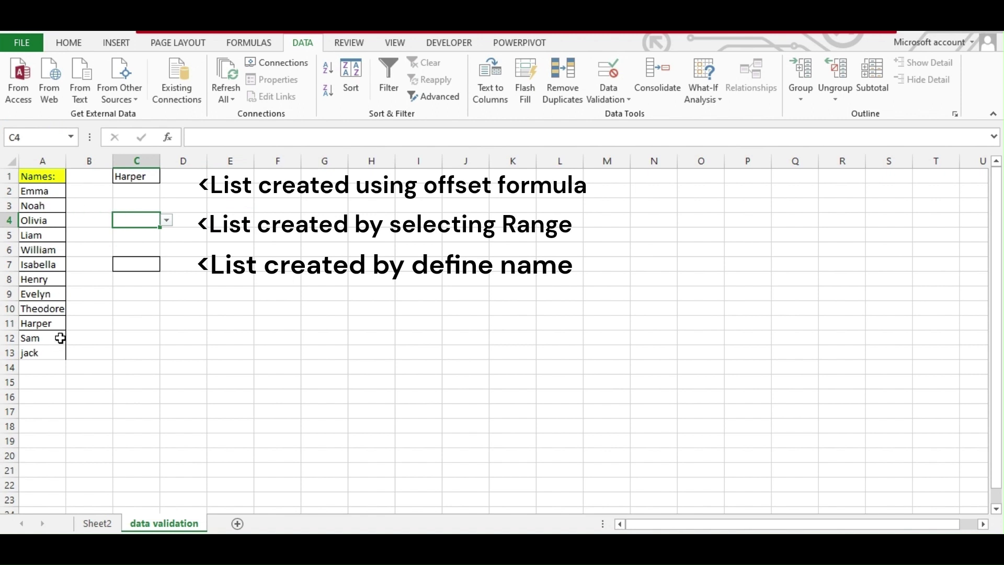
left_click(132, 266)
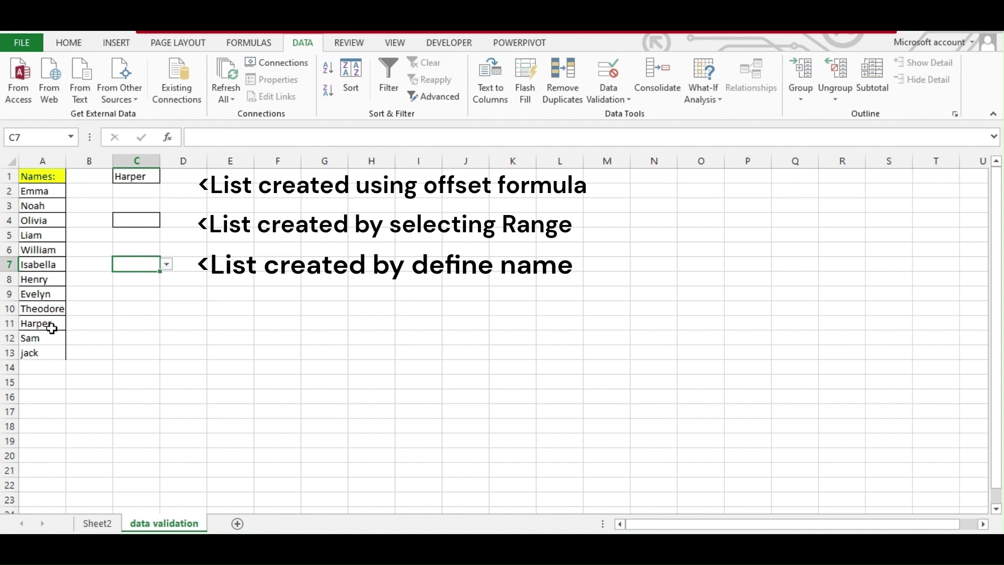
Step: Extend the source of cell C4's list validation to =$A$2:$A$13
left_click(126, 219)
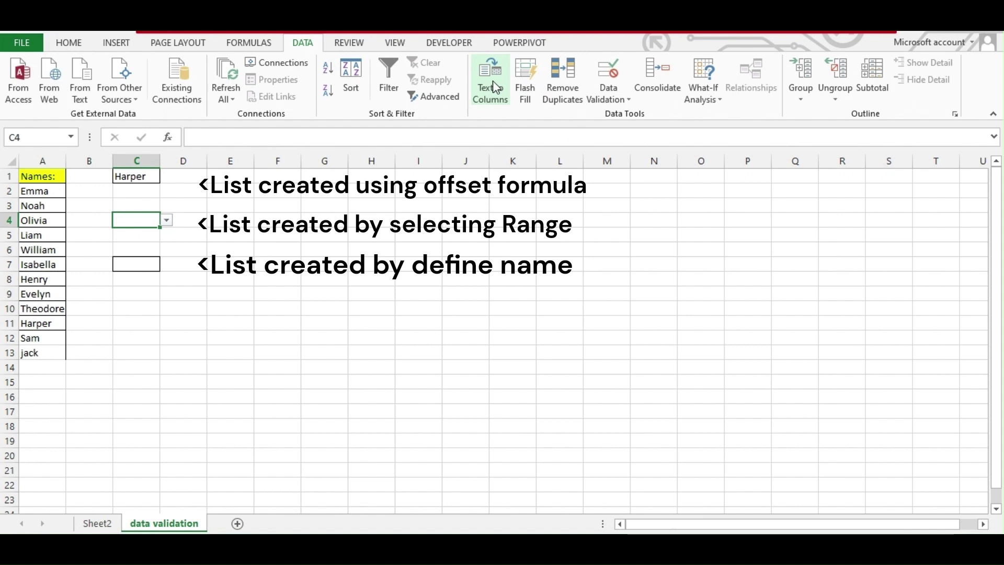
left_click(617, 95)
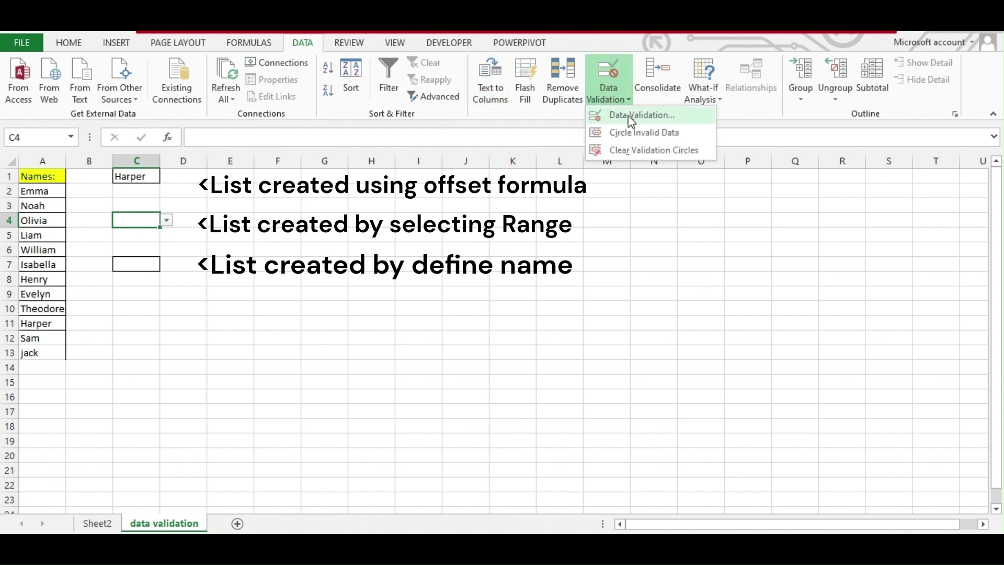
left_click(627, 116)
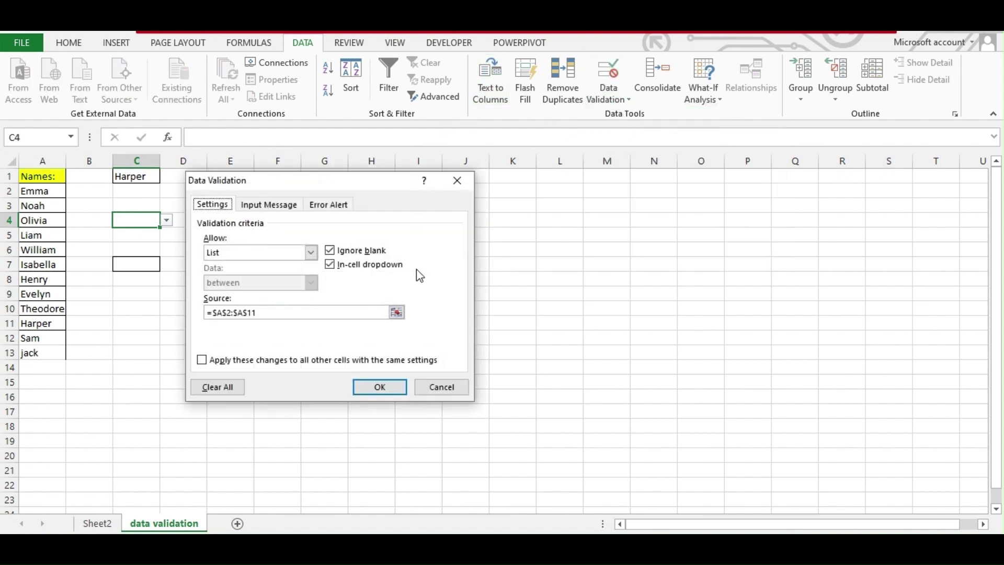
left_click(346, 315)
key("BackSpace")
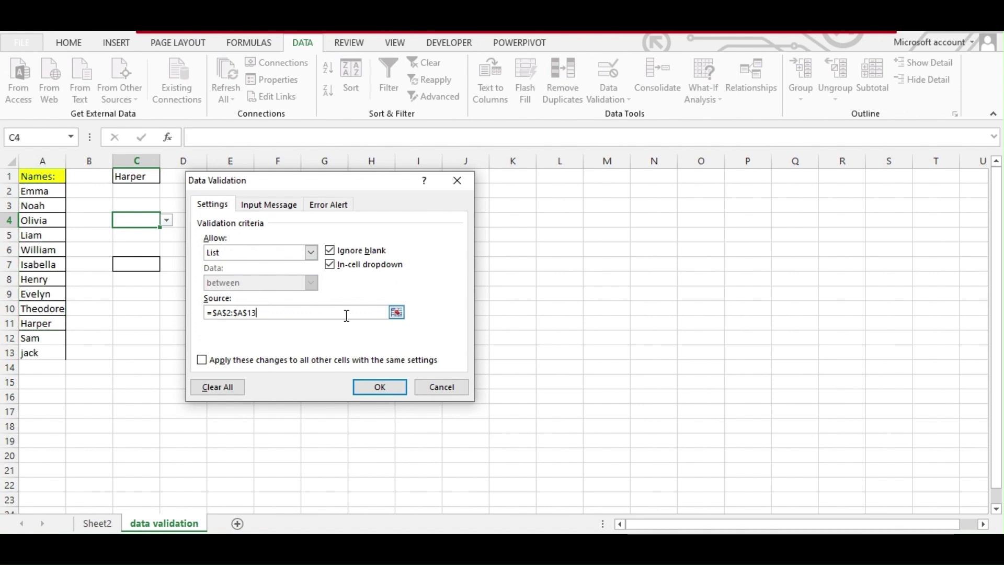
left_click(373, 387)
Step: Check the end of cell C4's drop-down list for the name added in A13
left_click(166, 220)
scroll(156, 266, "down", 2)
left_click(271, 213)
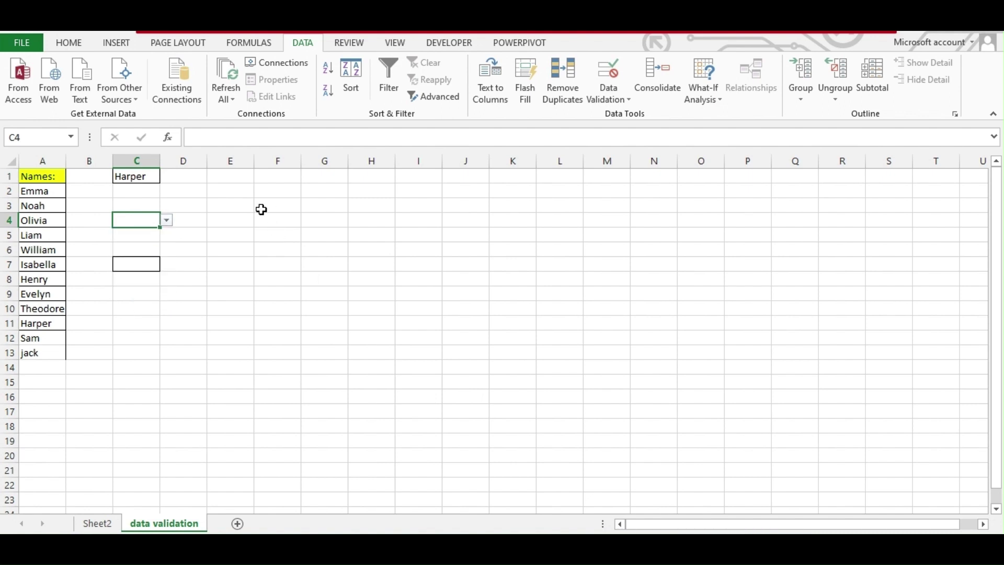
Step: Review all the entries in cell C1's OFFSET-based drop-down list, leaving its selection as it is
left_click(118, 276)
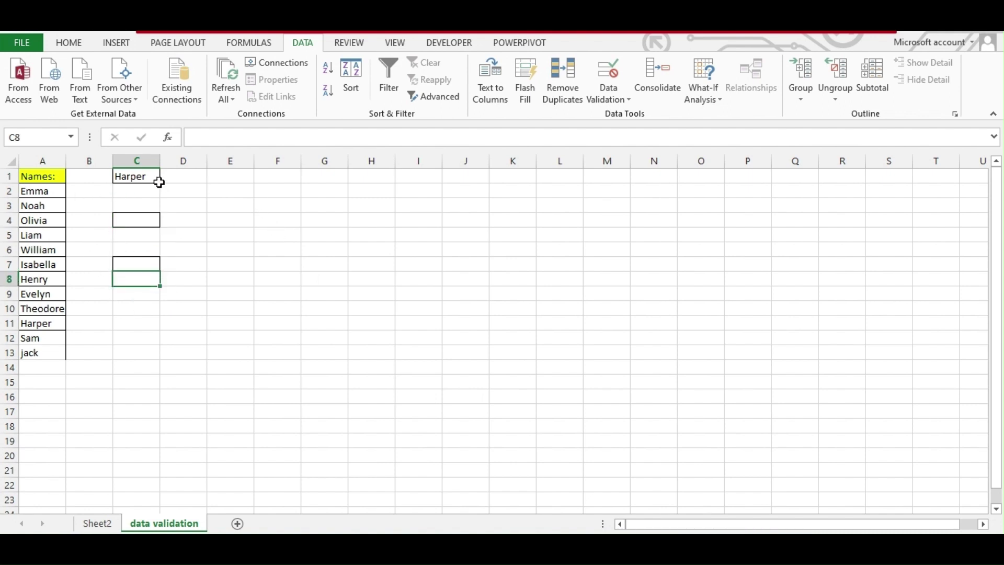
left_click(126, 174)
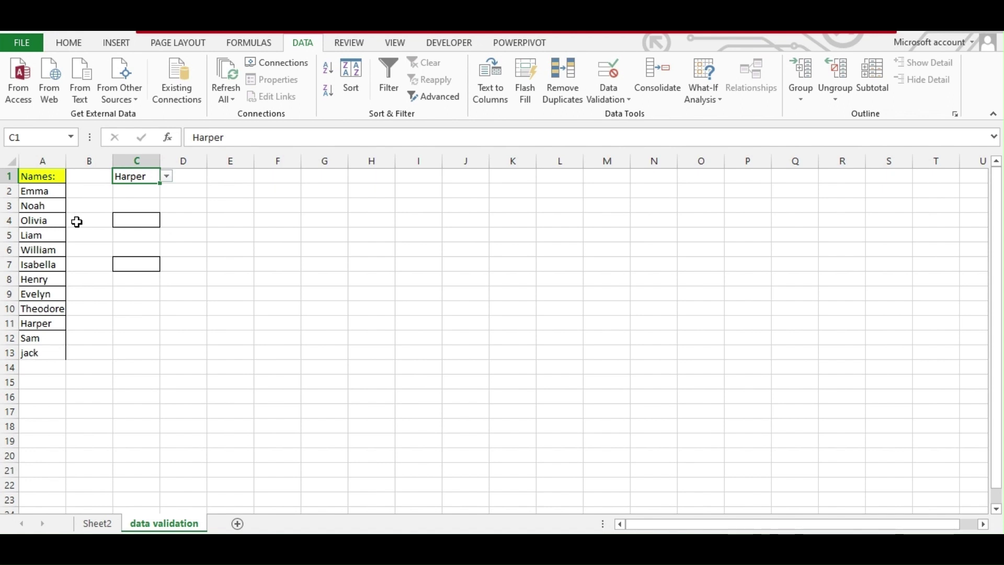
left_click(167, 176)
scroll(164, 205, "up", 2)
scroll(166, 204, "down", 2)
scroll(168, 197, "up", 2)
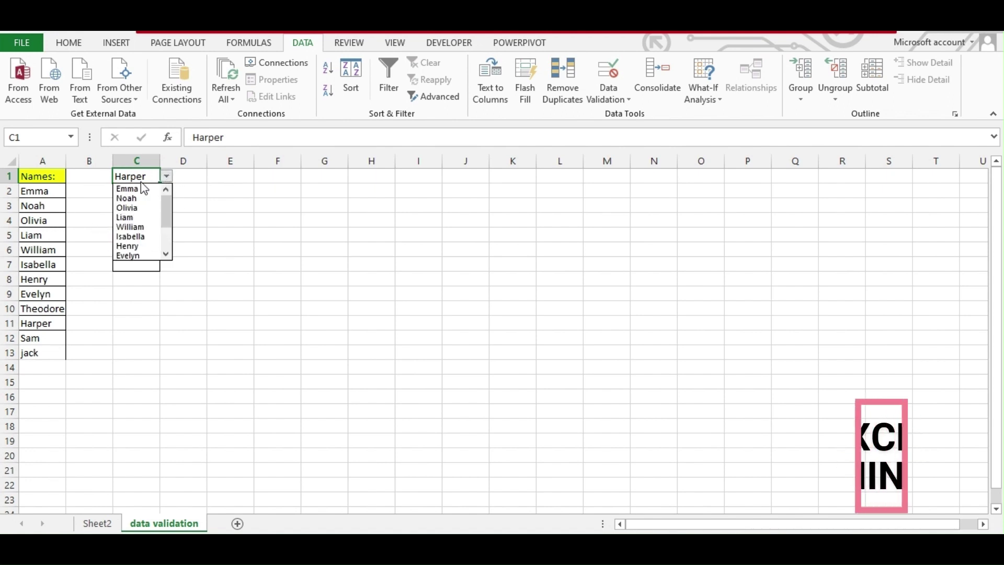
key("Escape")
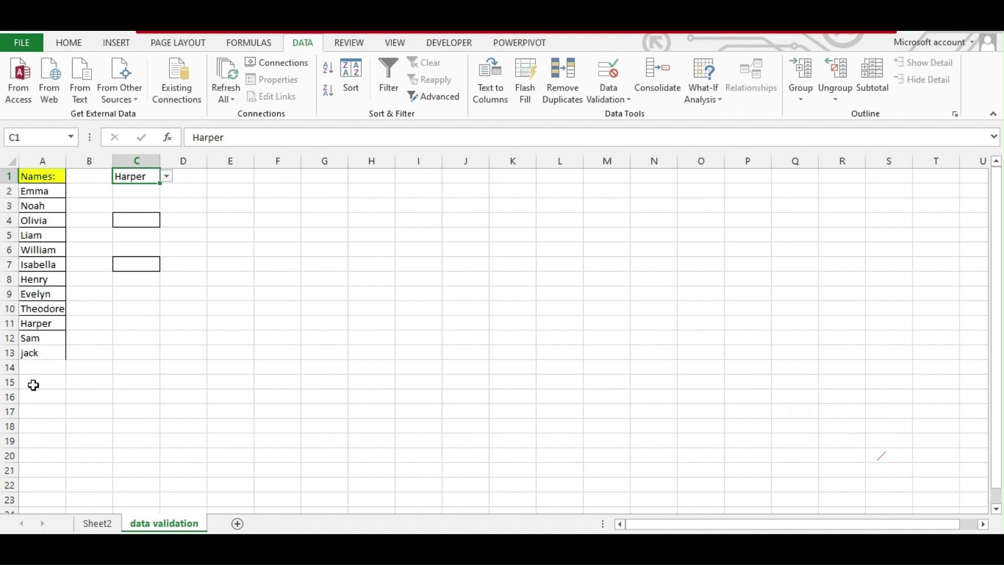
Step: Inspect the source in cell C1's data validation settings and close them without changes
left_click(133, 219)
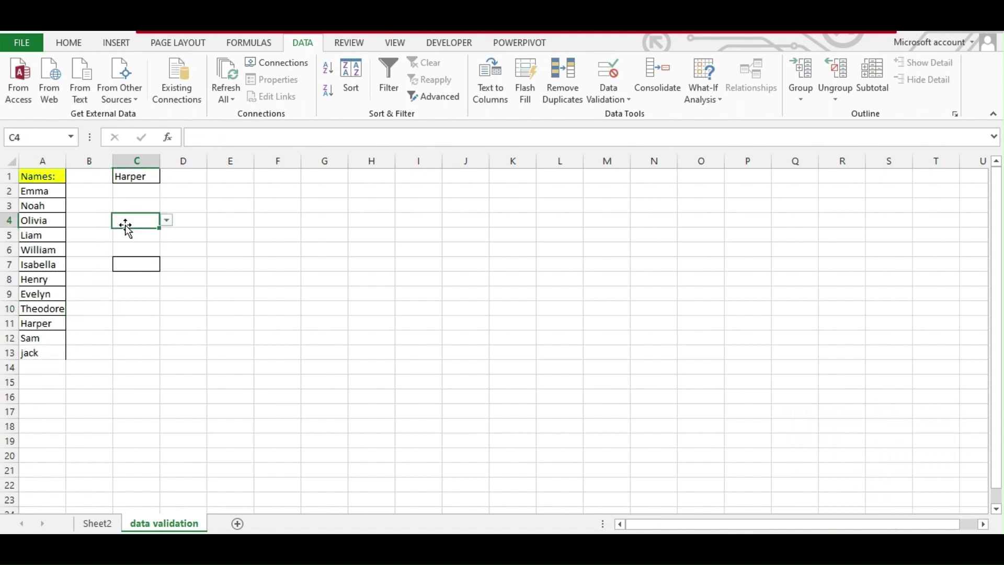
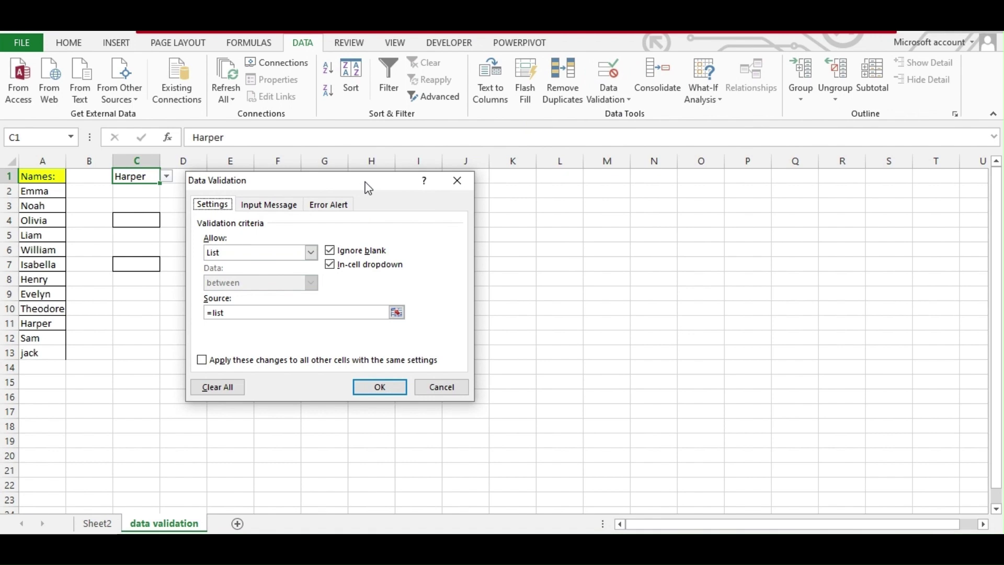
left_click_drag(366, 186, 567, 174)
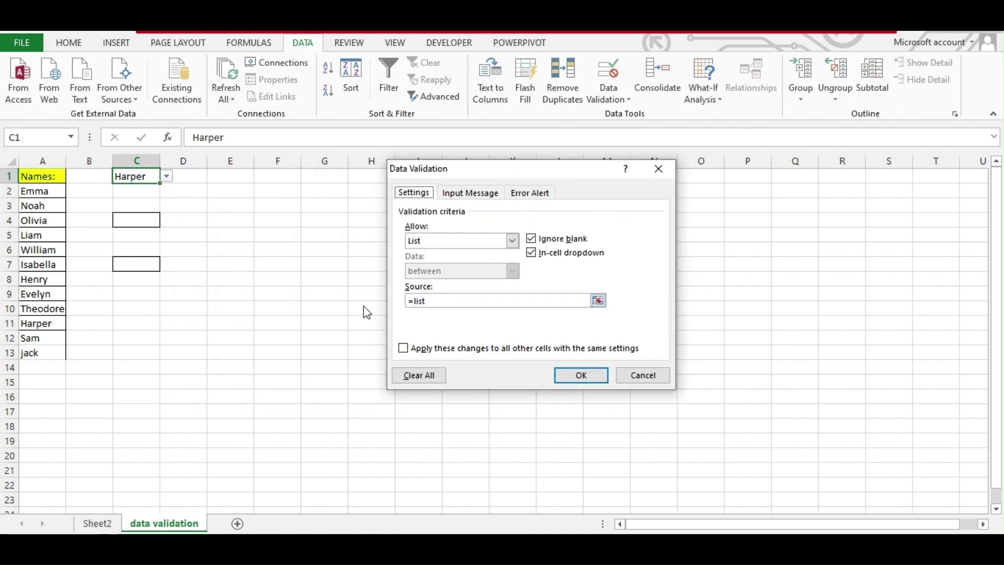
left_click(628, 379)
left_click(252, 43)
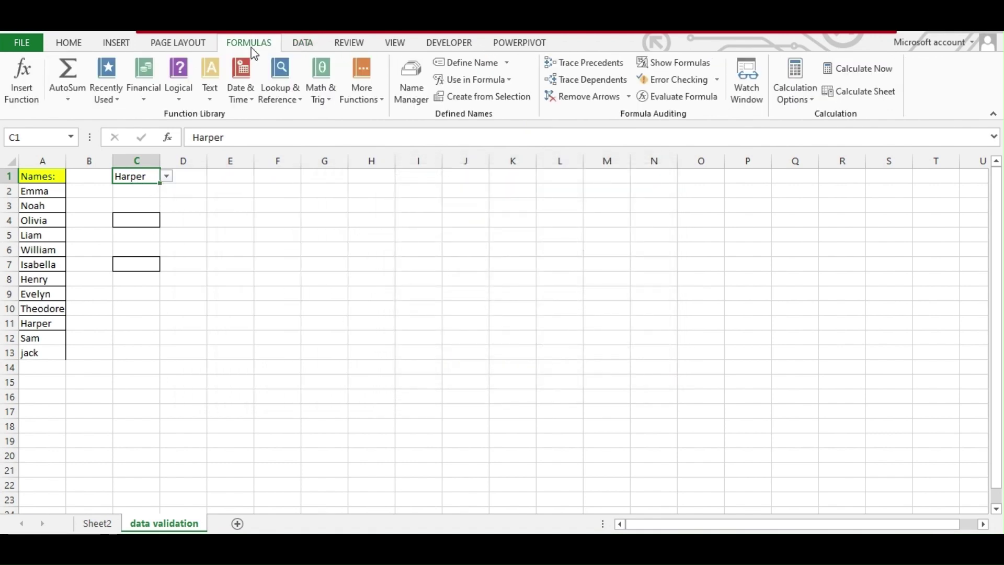
left_click(462, 63)
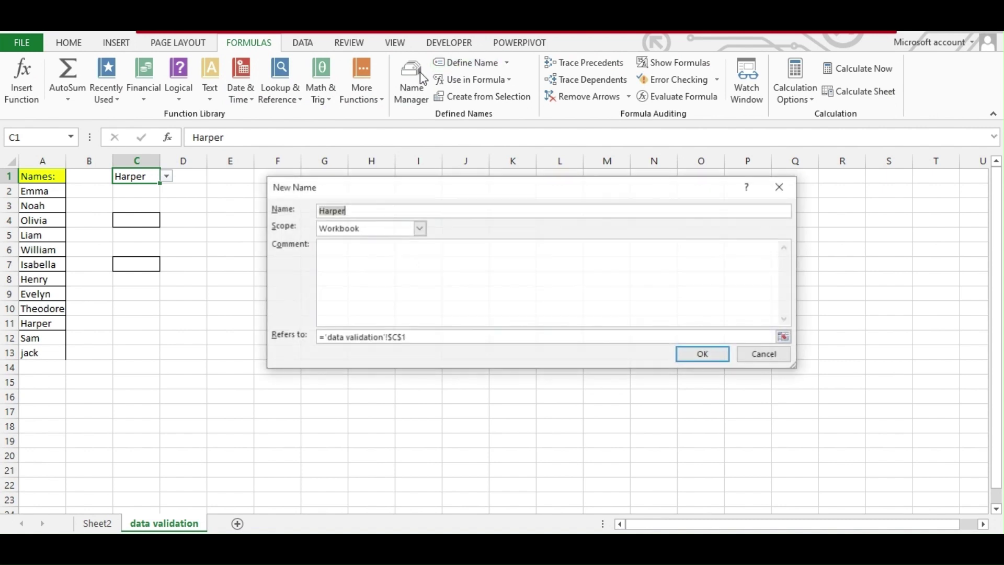
left_click(782, 186)
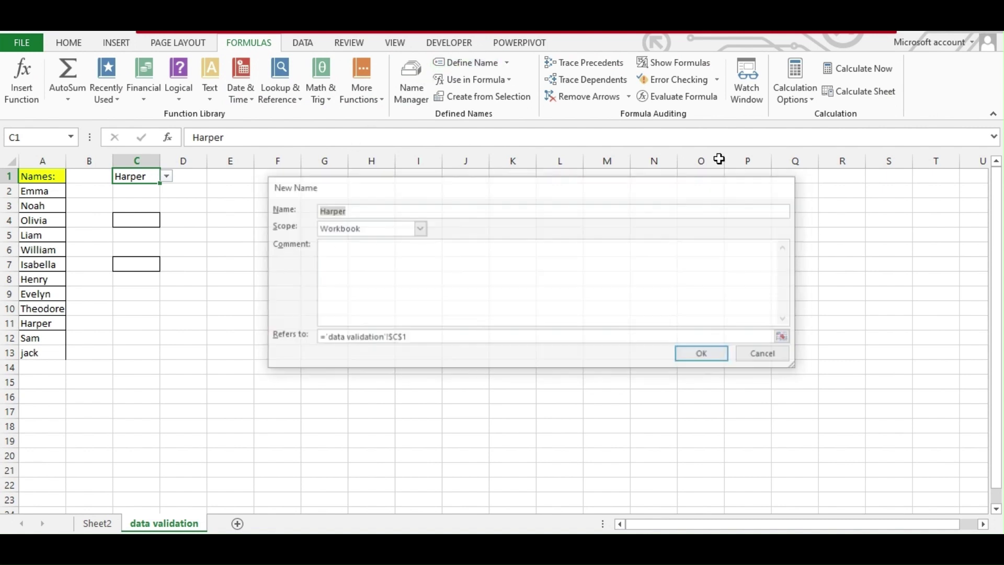
Step: Inspect the OFFSET formula behind the defined name list in the Name Manager and close it without changes
left_click(413, 75)
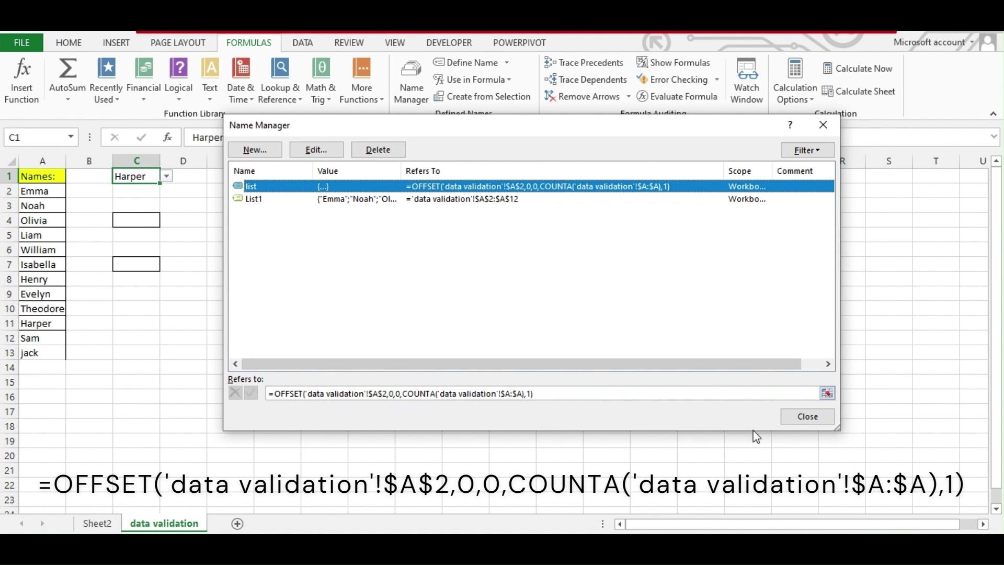
left_click(809, 416)
left_click(283, 294)
left_click(289, 310)
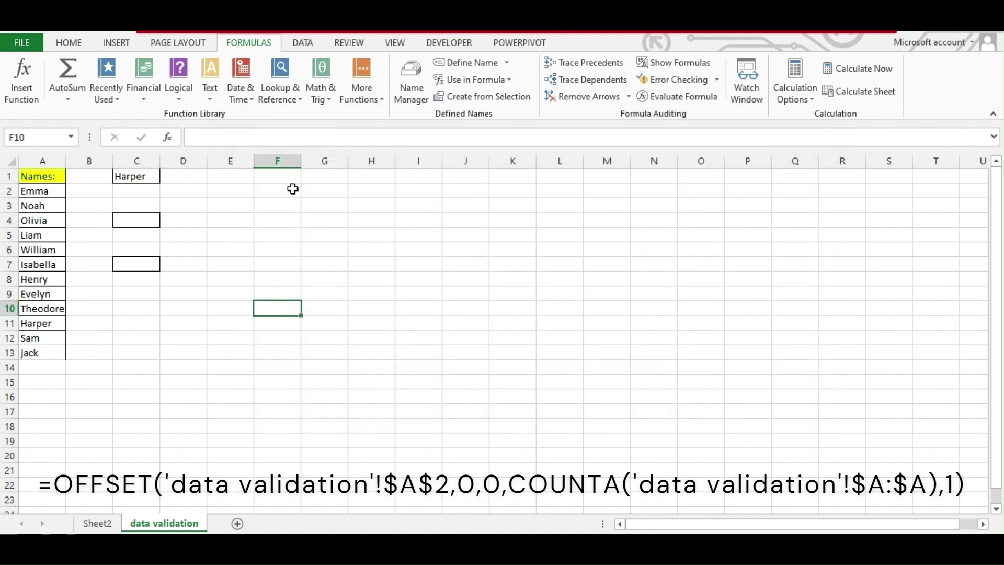
Step: Delete the defined names list and List1 from the workbook and close the Name Manager
left_click(292, 189)
left_click(415, 74)
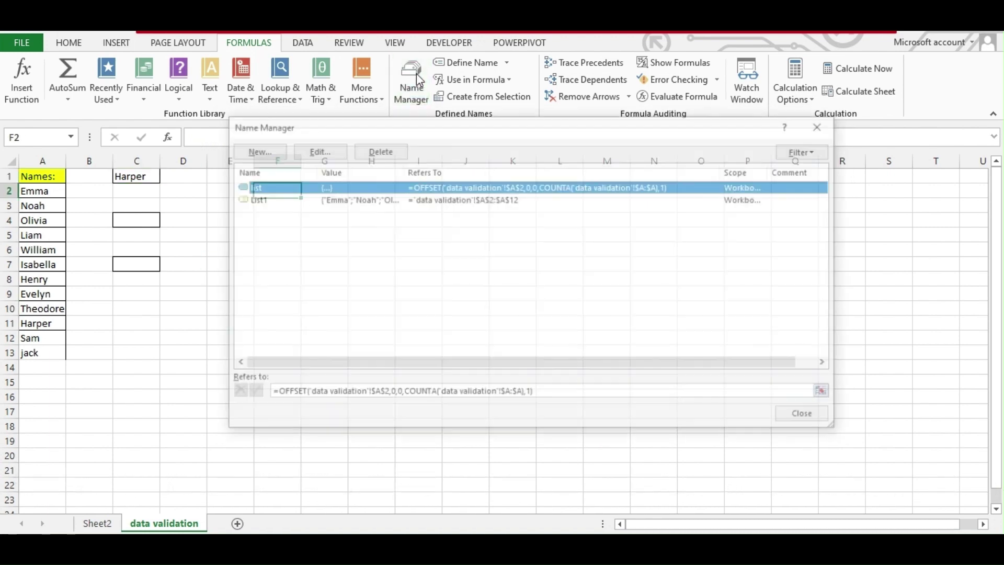
left_click(377, 150)
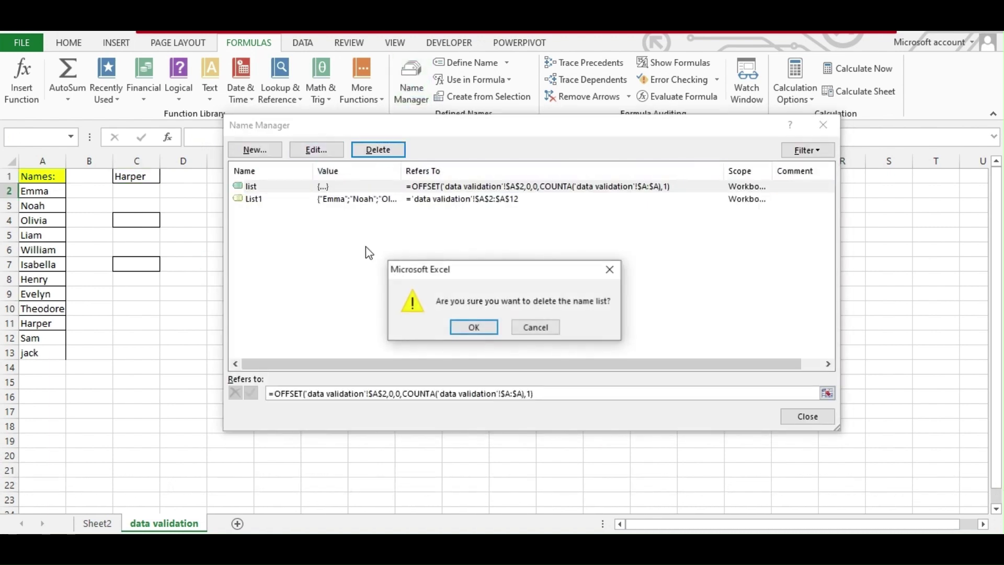
left_click(477, 329)
left_click(288, 187)
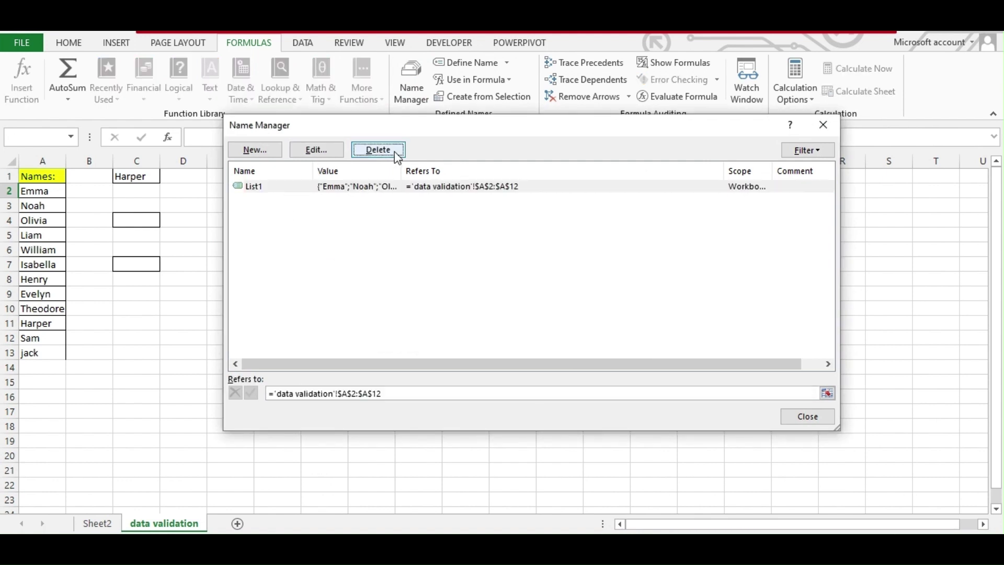
left_click(378, 150)
left_click(475, 328)
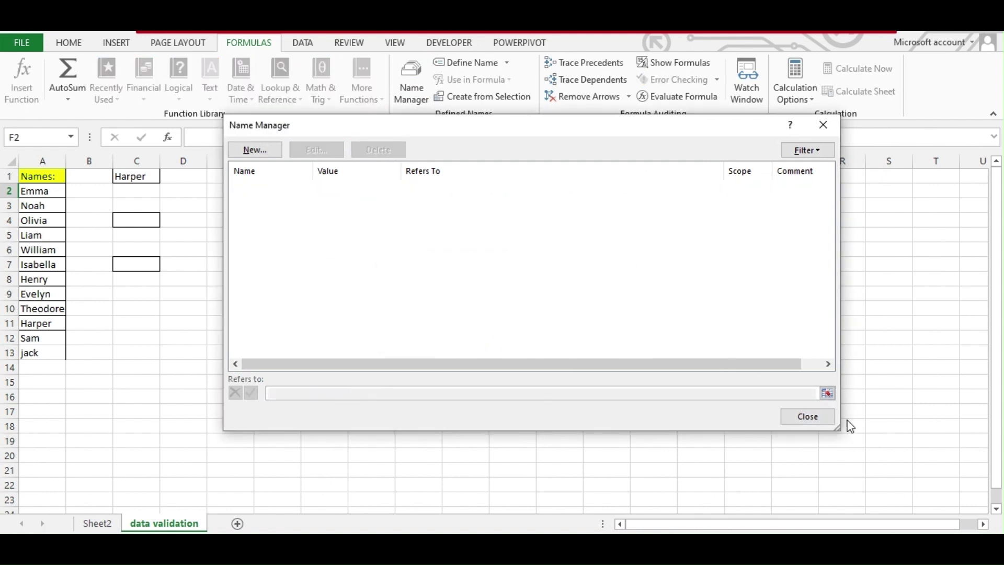
left_click(800, 417)
left_click(270, 309)
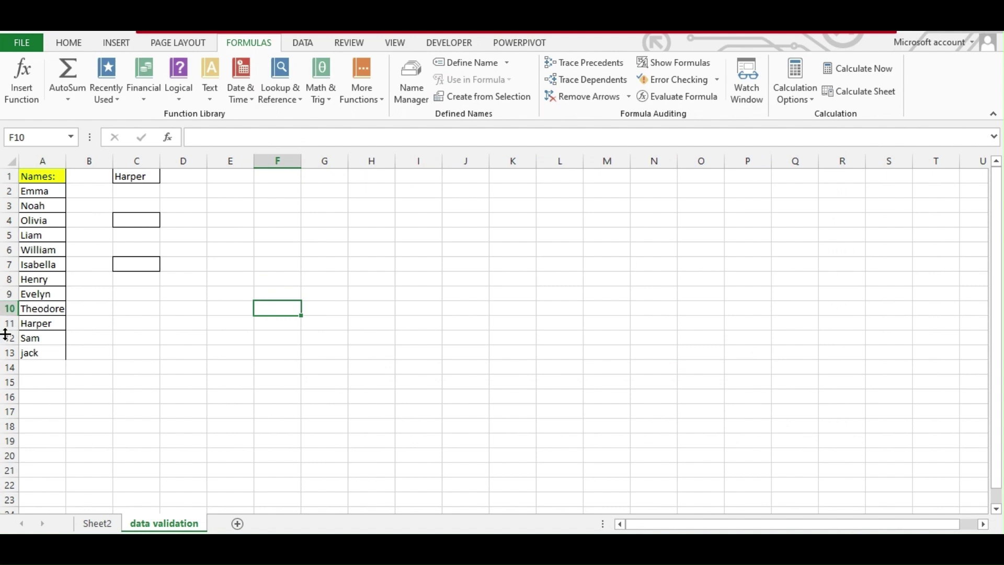
Step: Delete rows 12 and 13, which hold the last two names in column A
left_click_drag(6, 335, 4, 352)
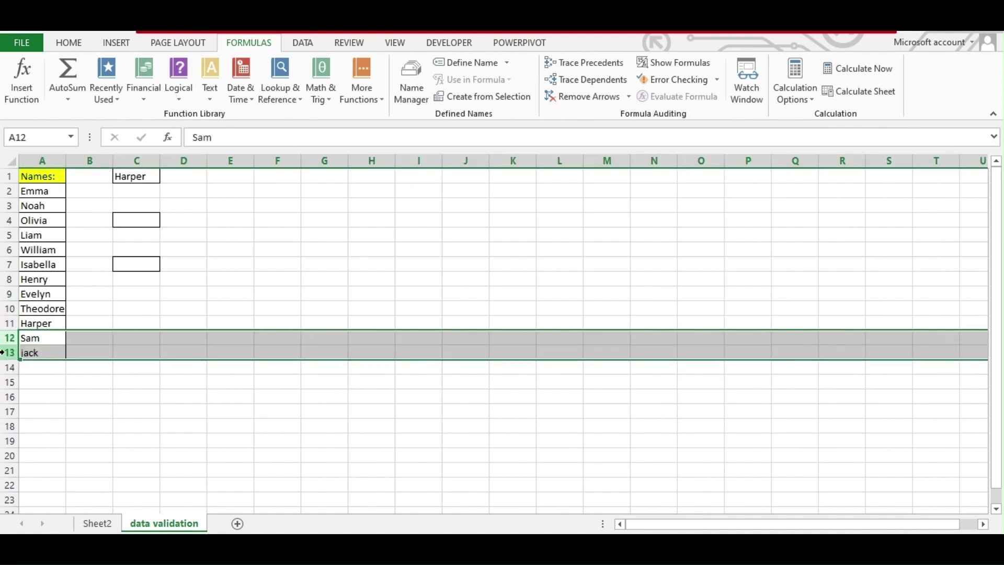
key("ctrl+minus")
left_click(230, 249)
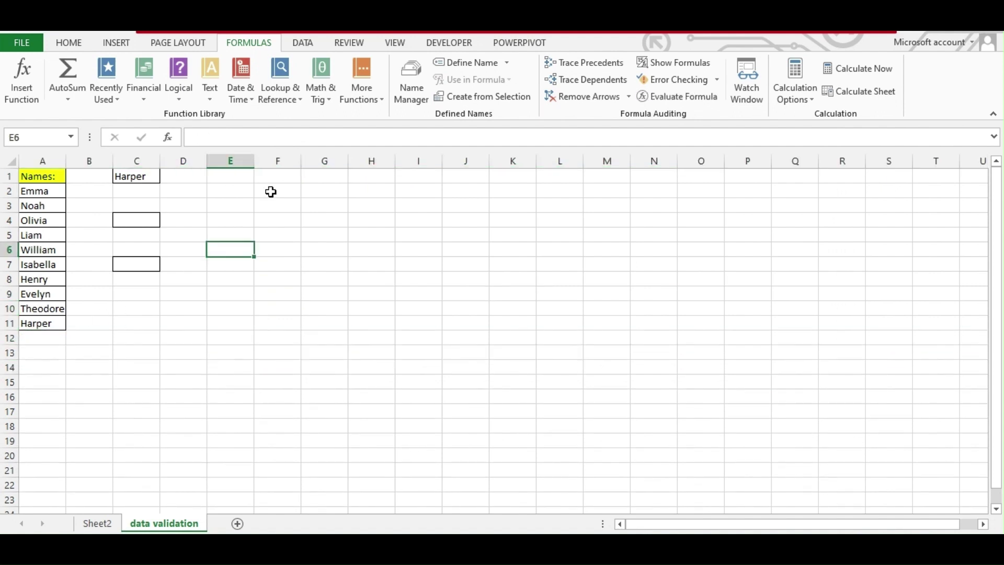
left_click(181, 177)
left_click(146, 177)
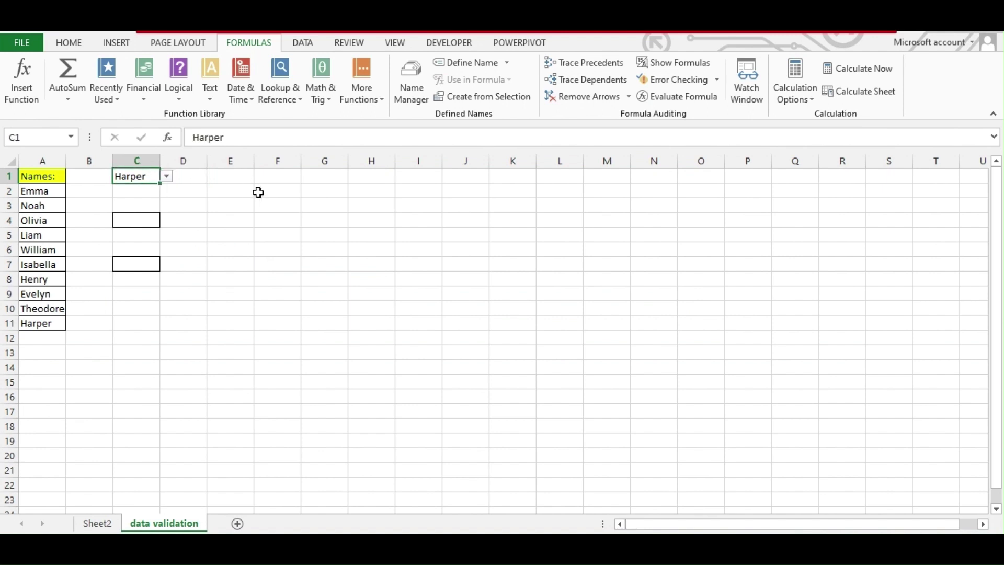
left_click(285, 190)
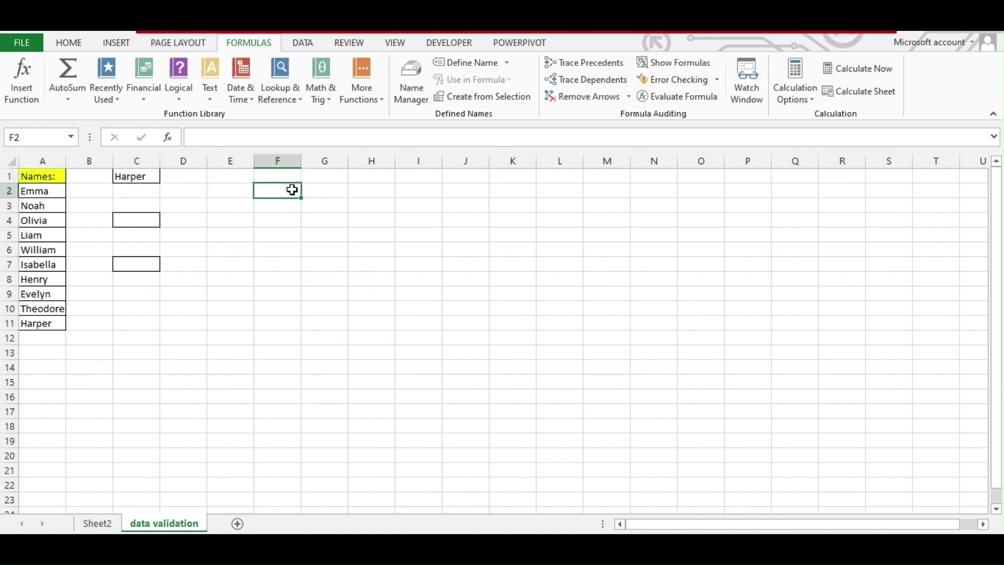
left_click(287, 176)
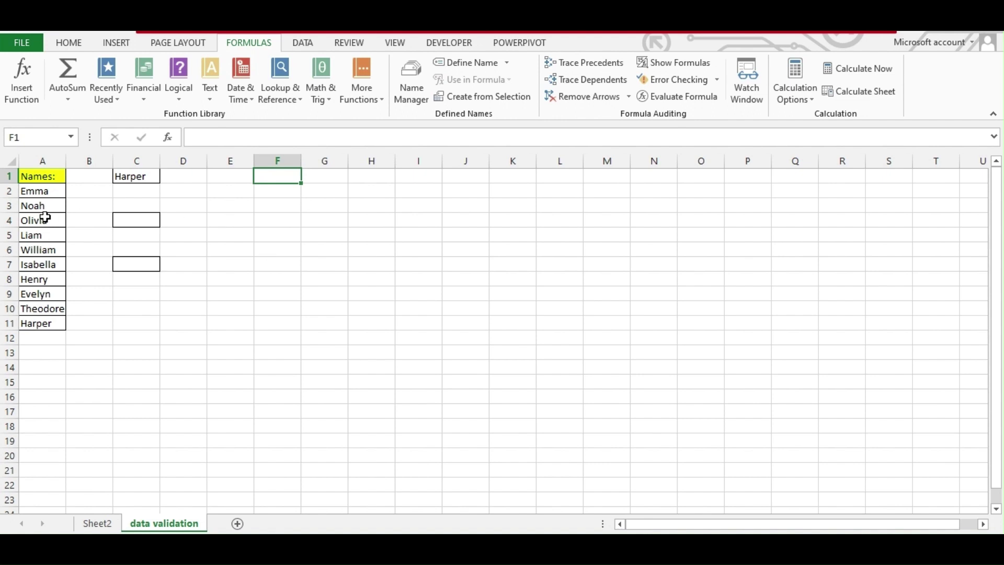
left_click_drag(26, 190, 61, 308)
left_click(100, 264)
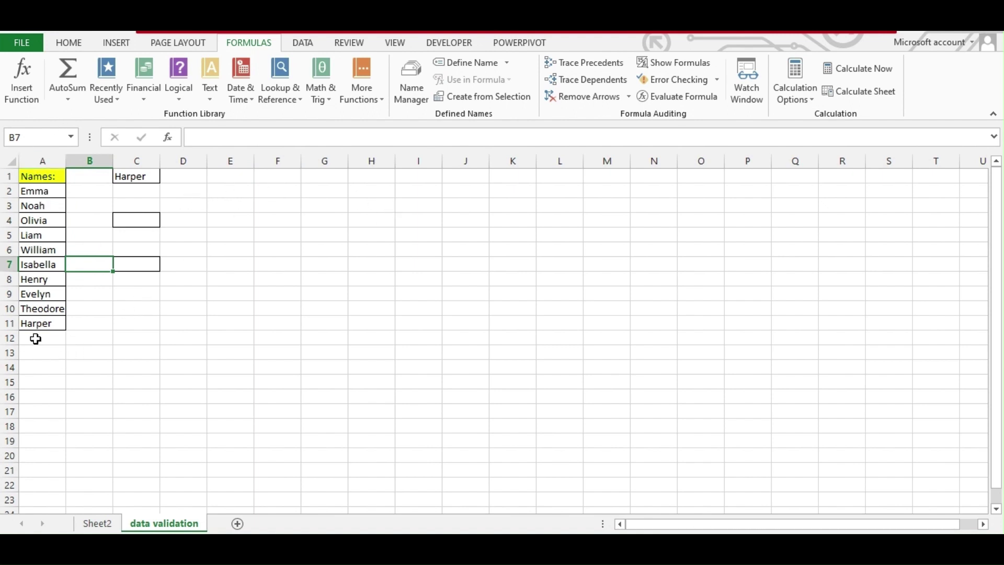
left_click(322, 194)
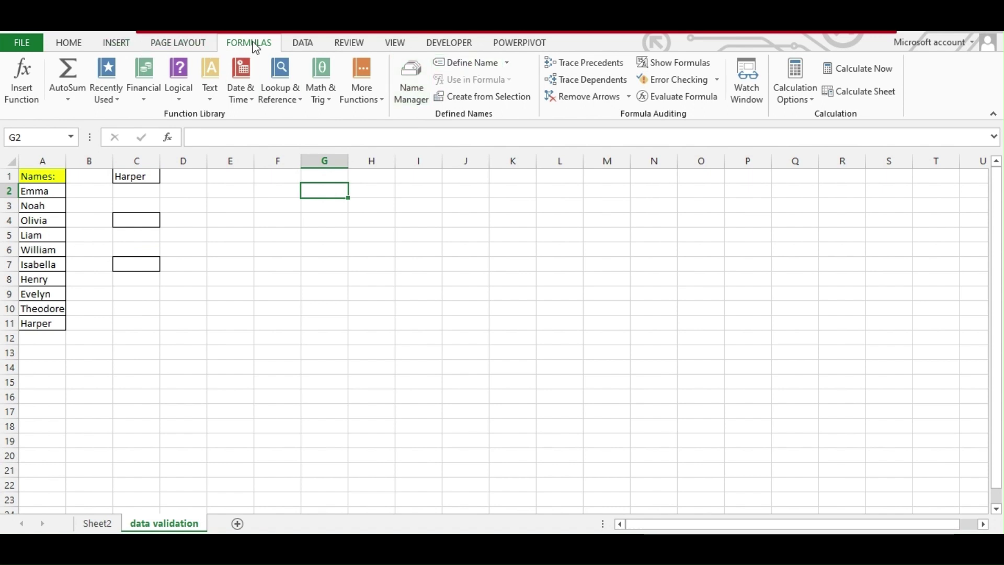
left_click(471, 64)
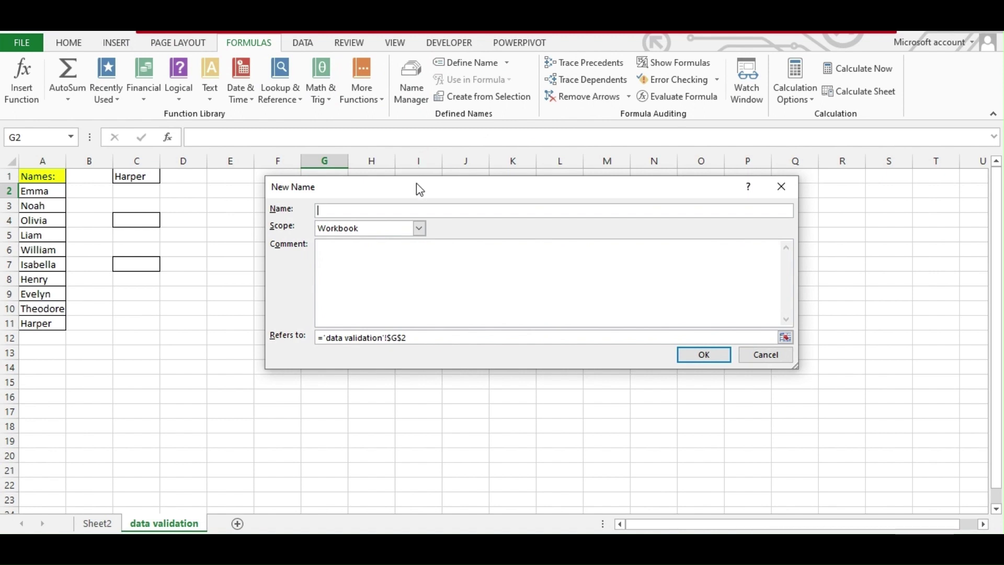
left_click_drag(420, 189, 447, 251)
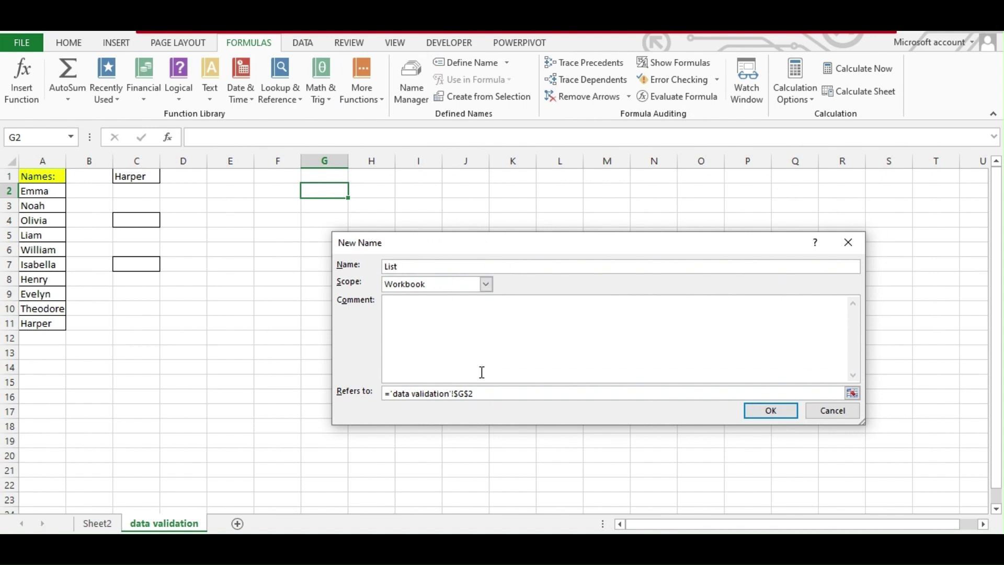
left_click(510, 393)
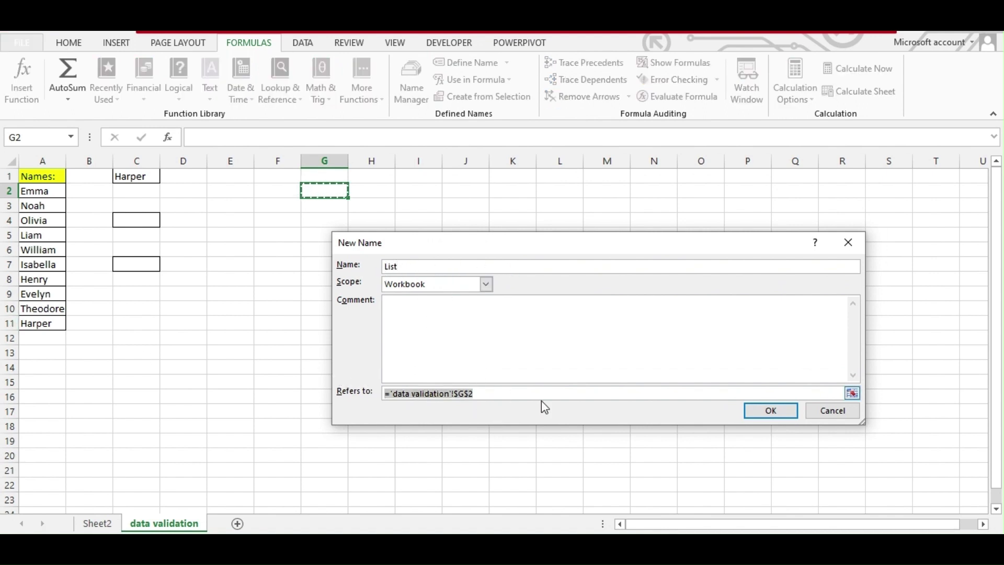
key("BackSpace")
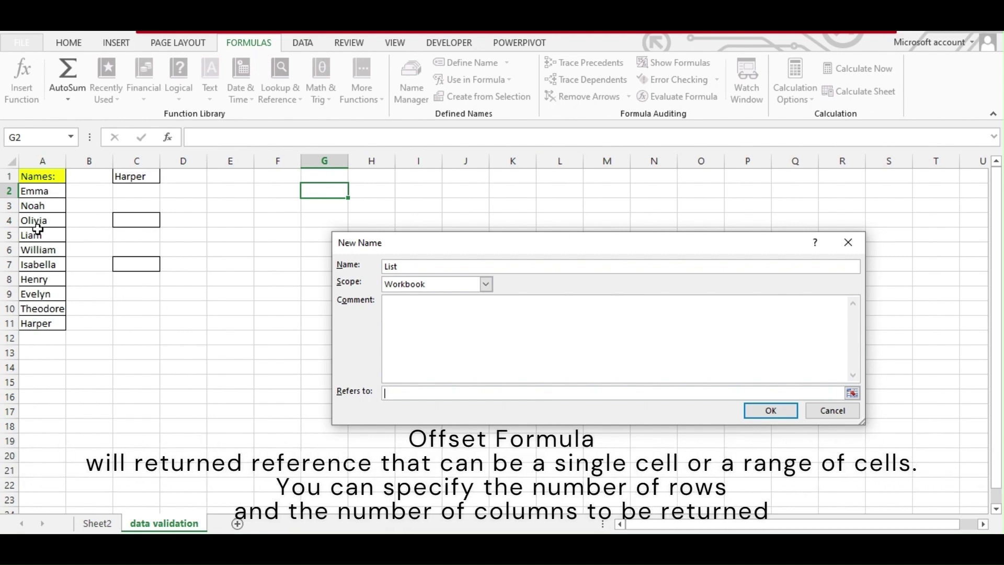
left_click(46, 191)
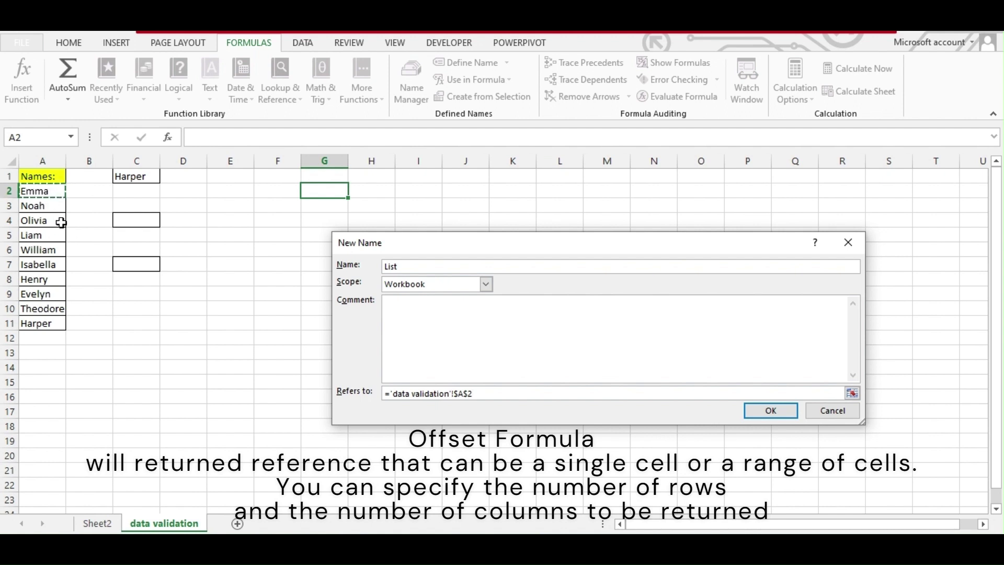
left_click_drag(31, 191, 37, 294)
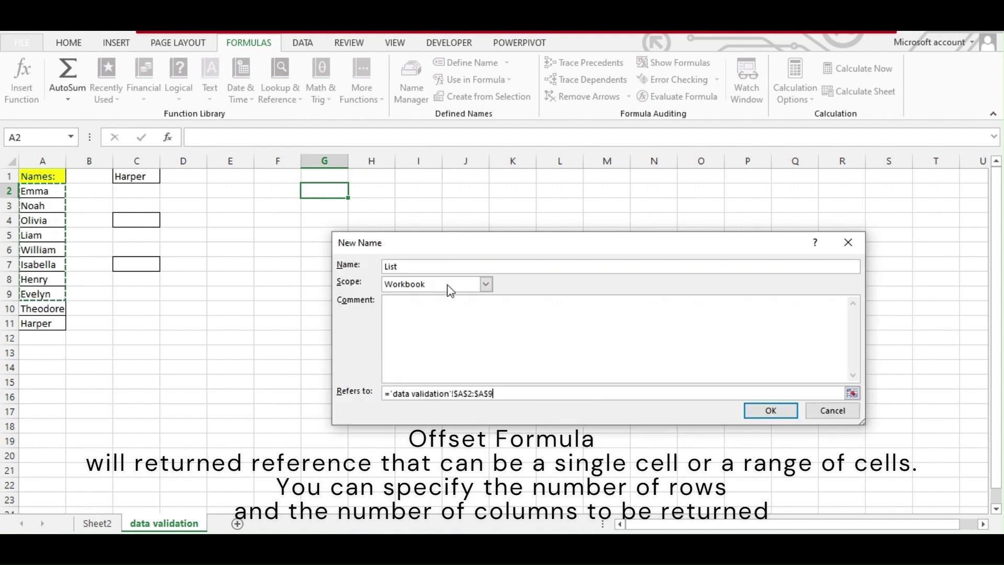
left_click_drag(493, 393, 385, 393)
key("BackSpace")
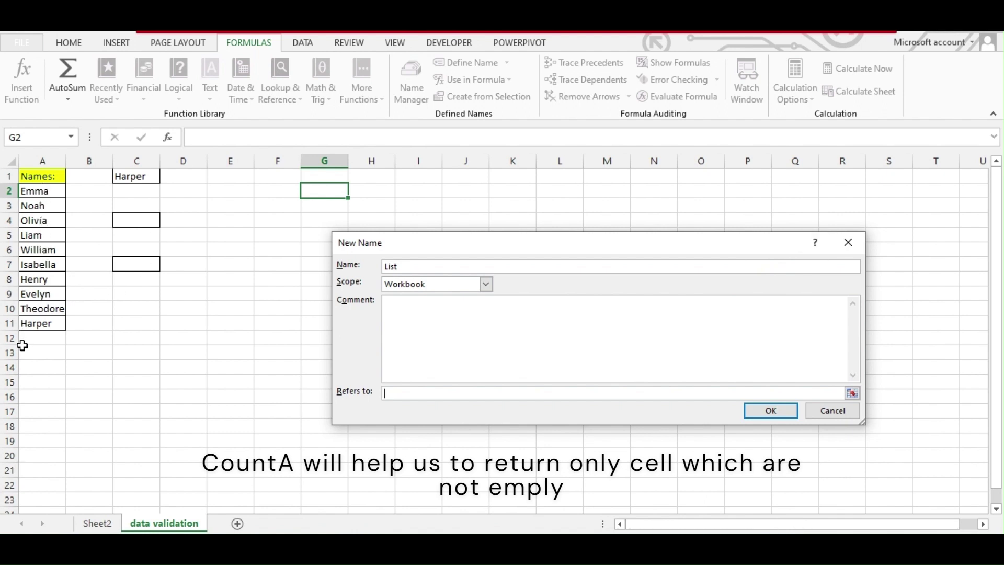
left_click(852, 238)
Step: Enter the formula =OFFSET(A2,0,0) in cell F6 to return the first name of the list
left_click(299, 249)
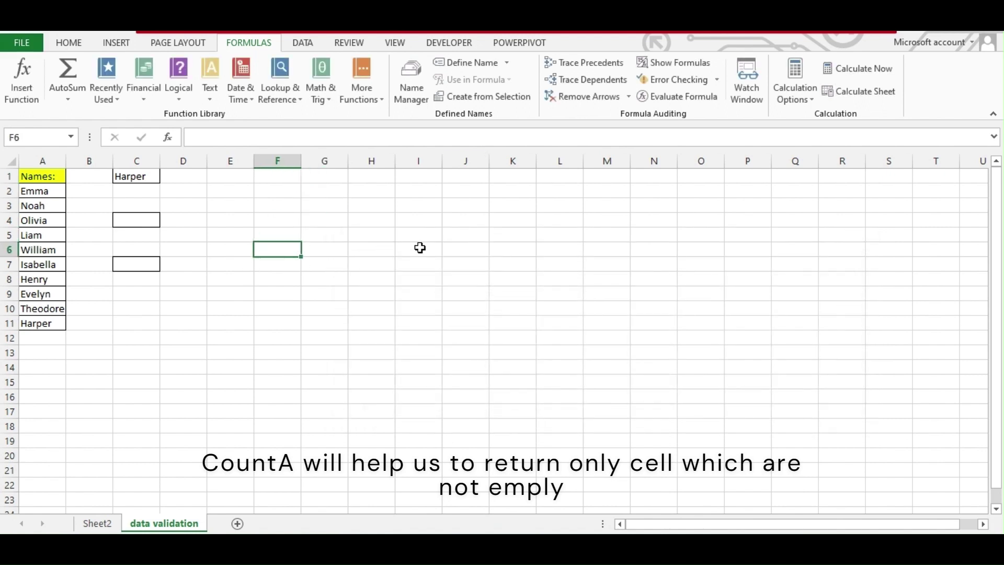
type("=")
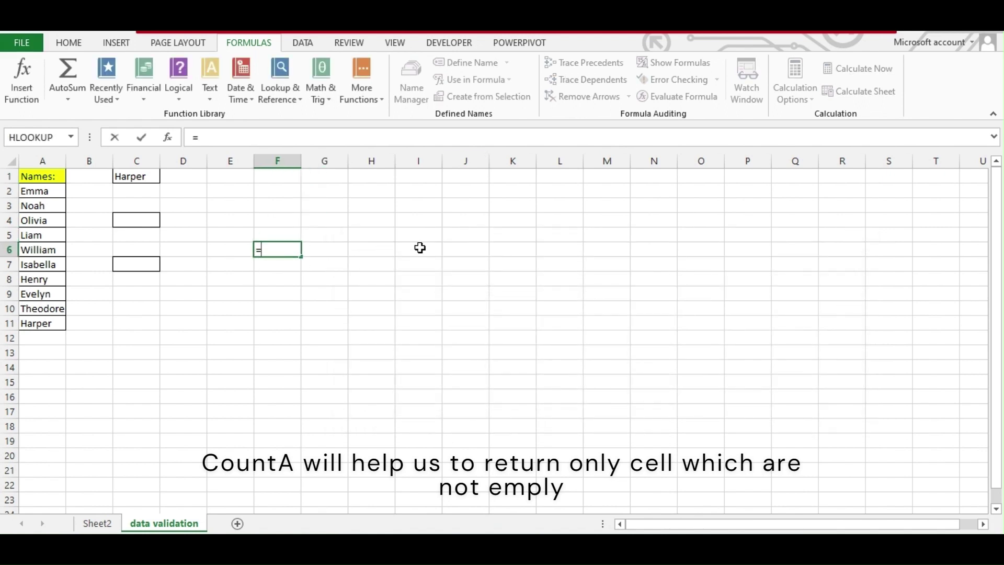
type("od")
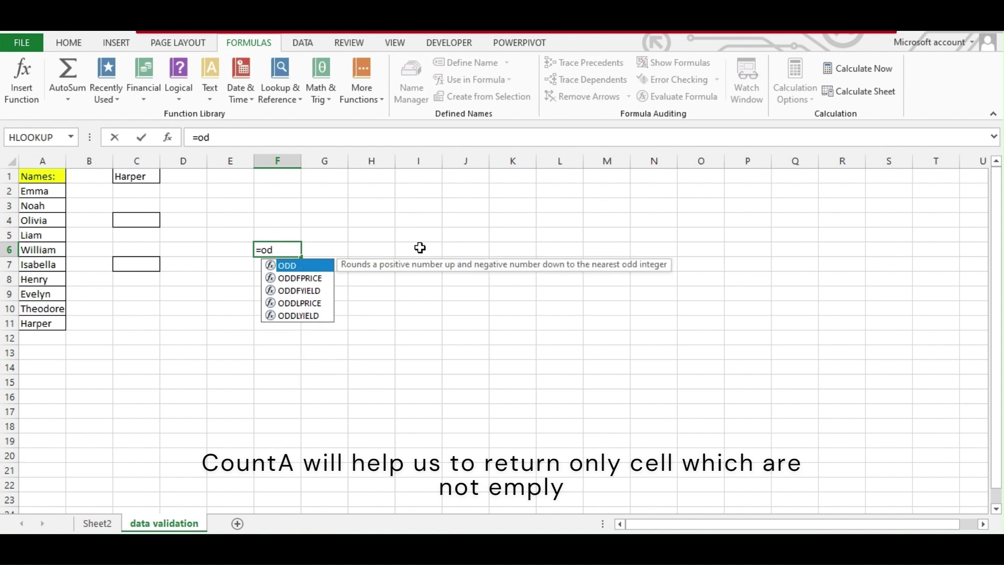
key("BackSpace")
type("ff")
key("Tab")
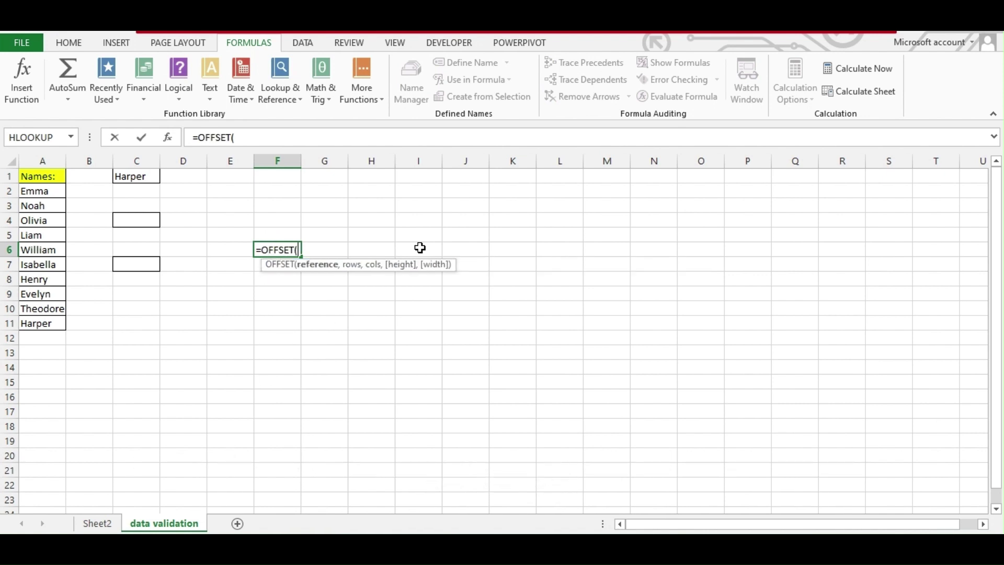
left_click(51, 192)
type(",")
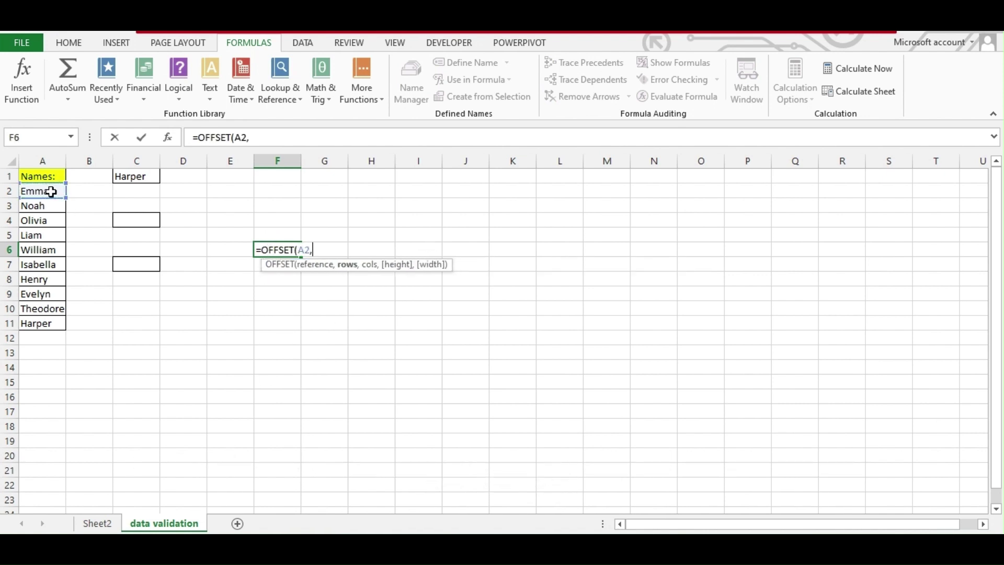
type("0,0")
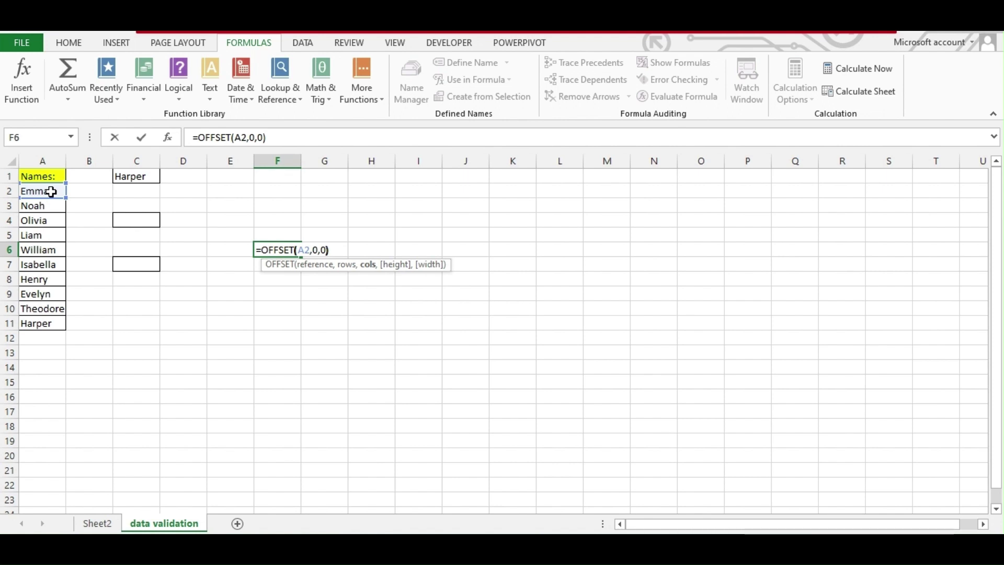
key("Return")
left_click(42, 186)
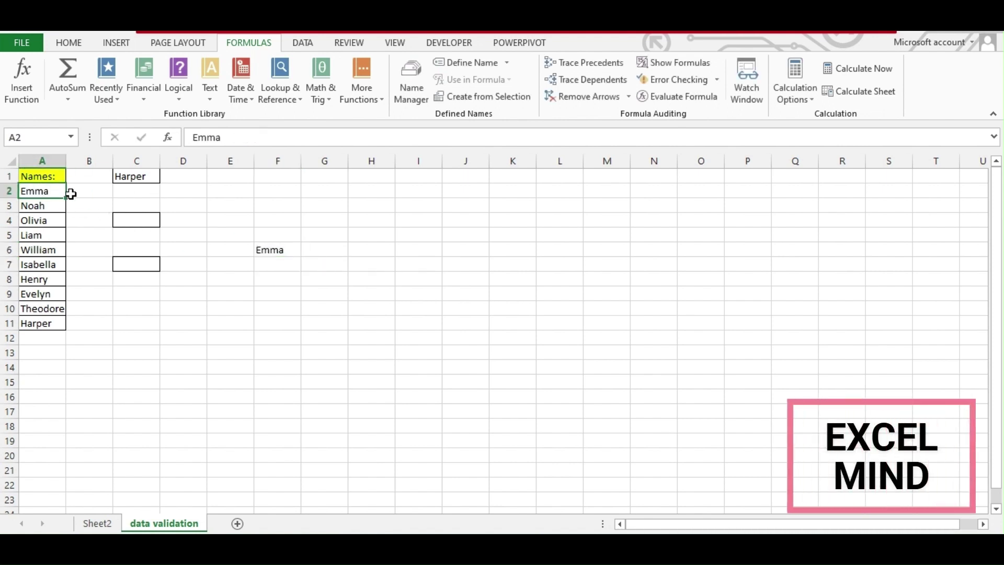
Step: Enter the formula =COUNTA(A2:A17) in cell F7 to count the non-empty name cells
left_click(282, 263)
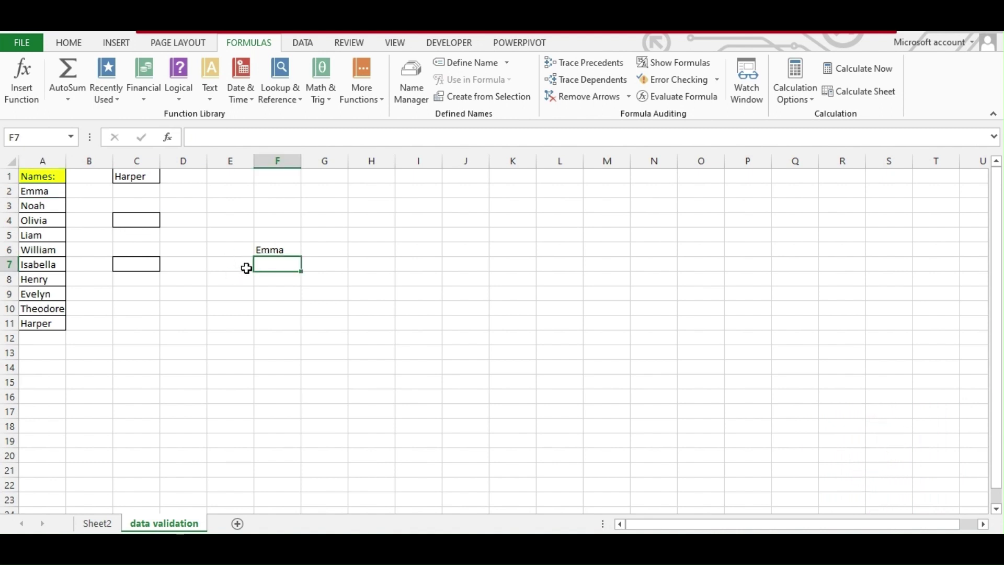
type("=c")
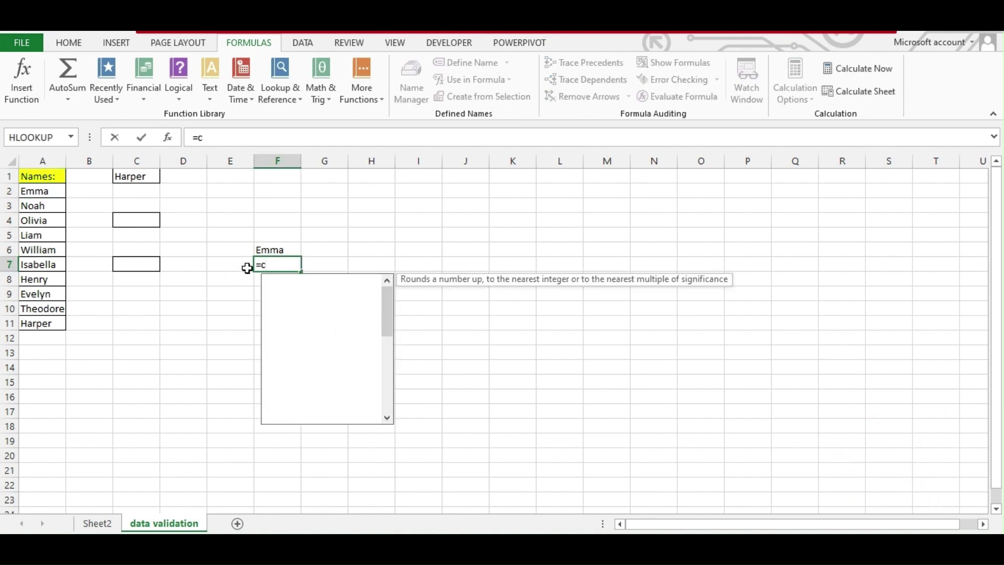
type("ount")
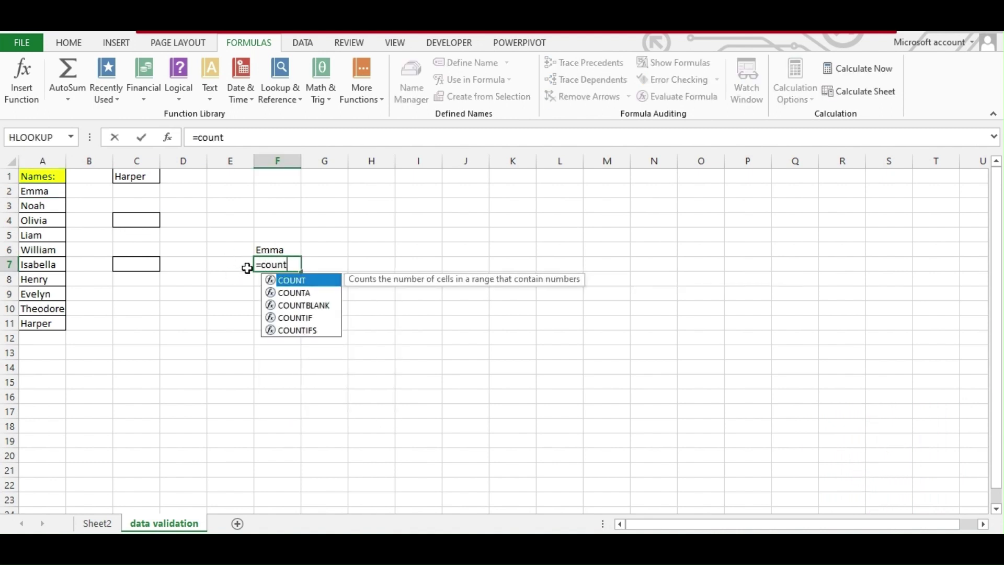
type("a")
key("Tab")
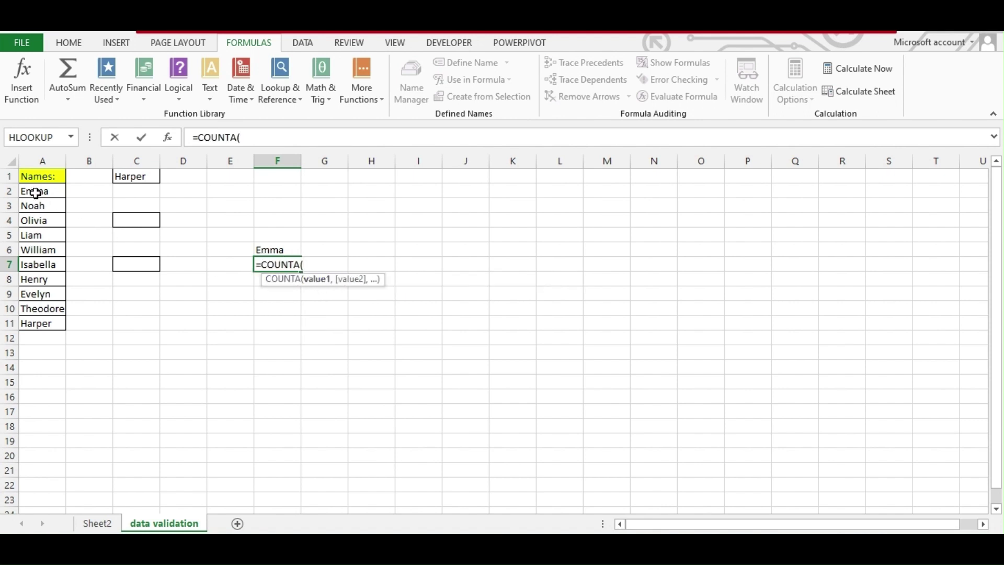
left_click_drag(36, 193, 40, 406)
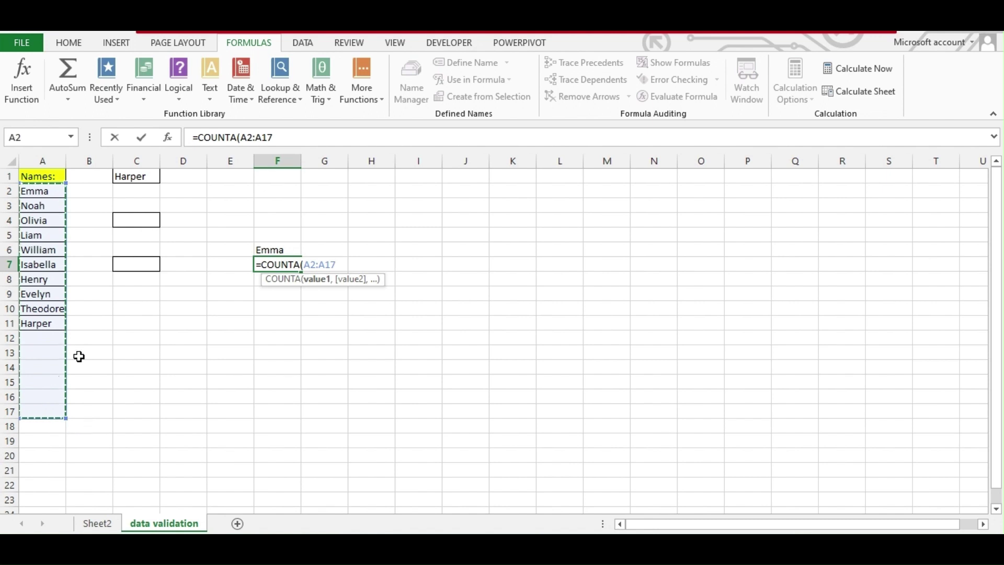
key("Return")
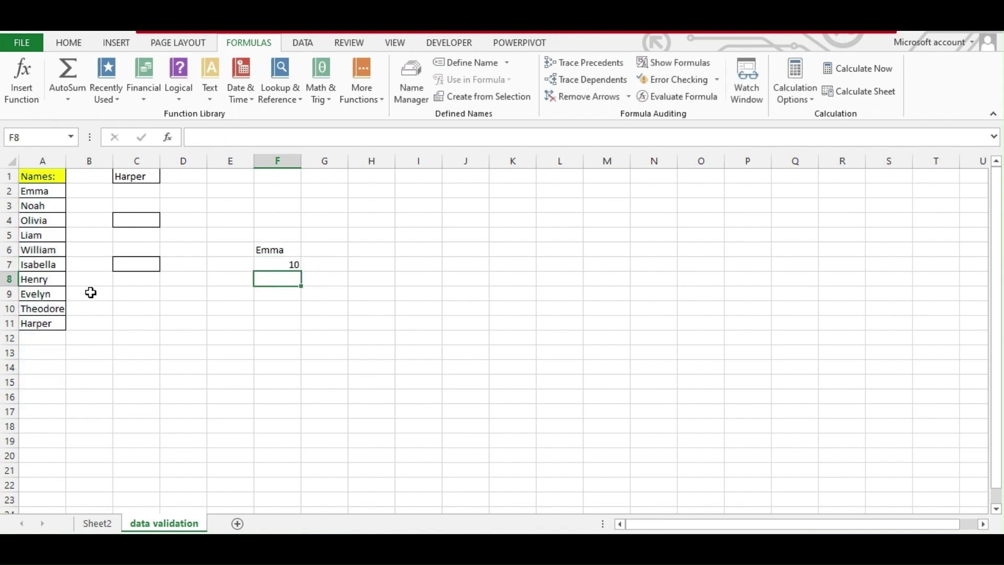
left_click(291, 263)
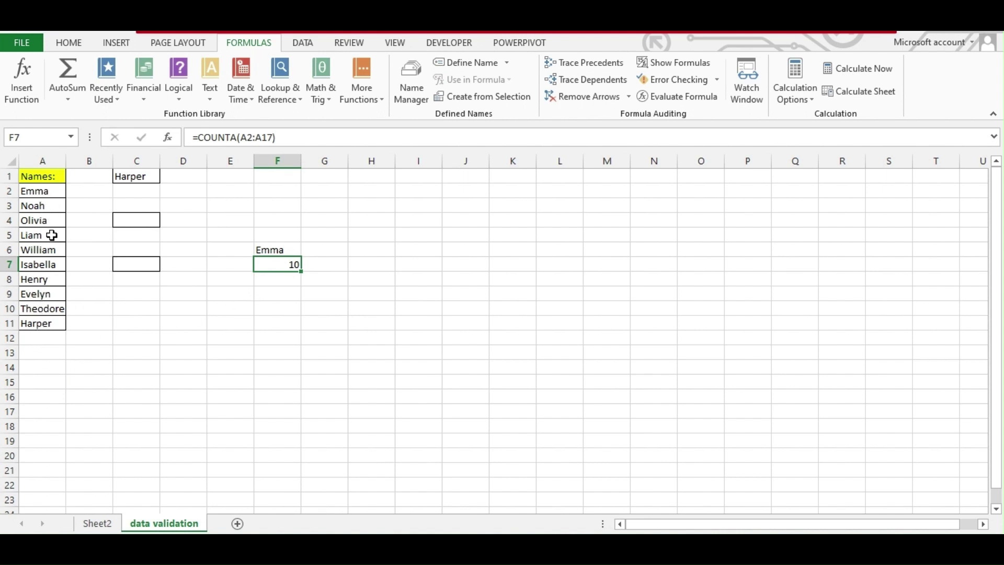
Step: Add the test entries kkj in A12 and hhhg in A13 to check the count formula
left_click_drag(49, 196, 56, 320)
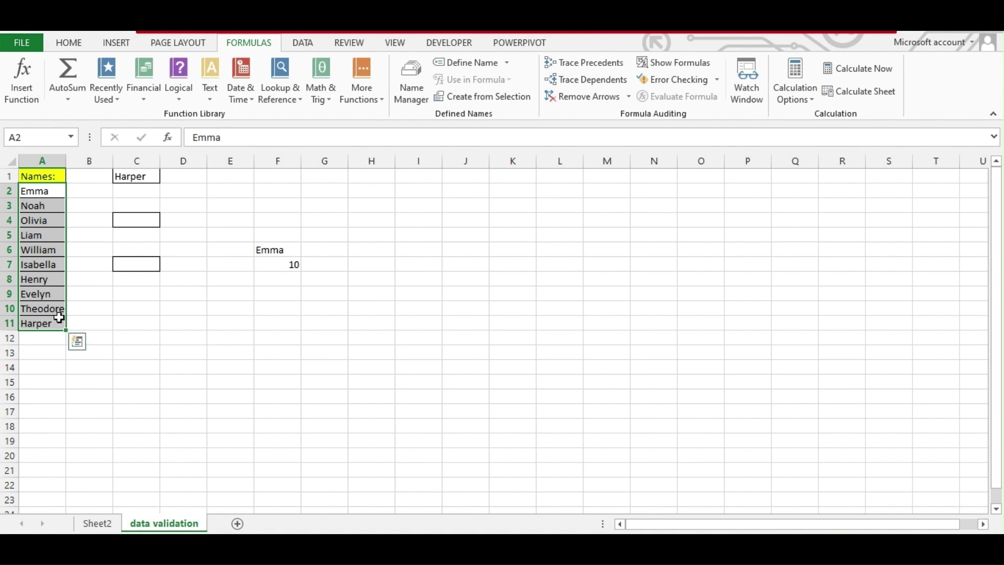
left_click(41, 341)
type("kkj")
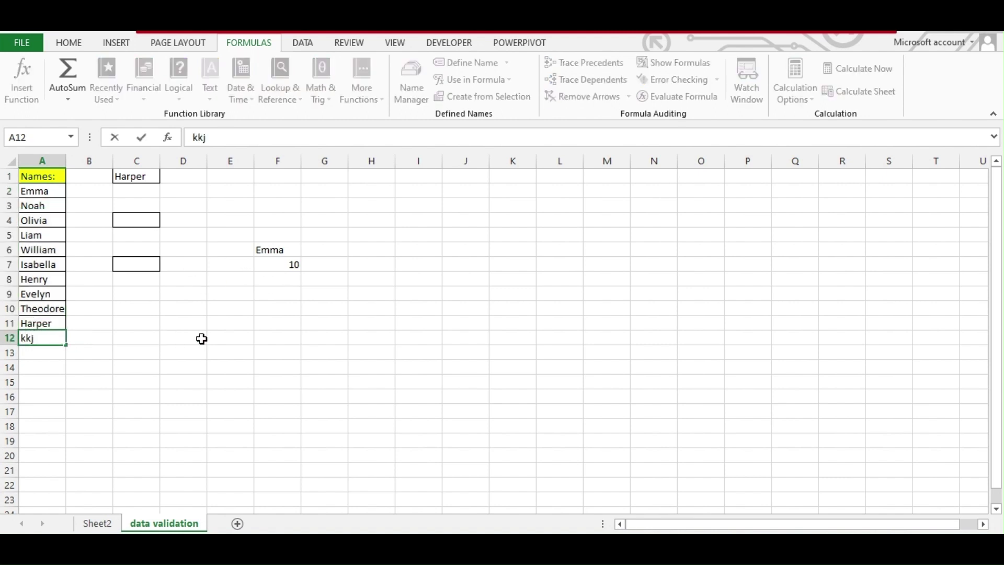
key("Return")
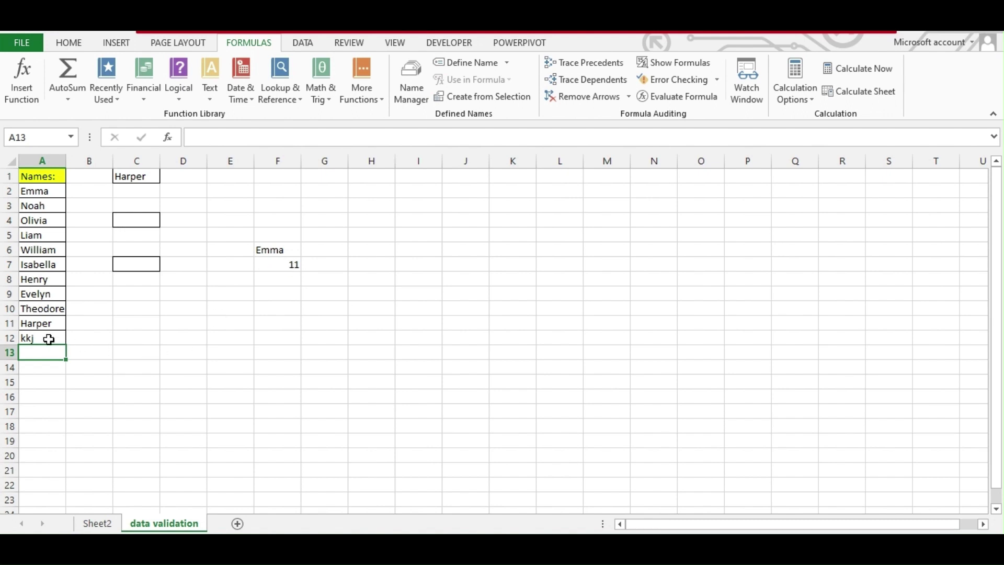
type("hhhg")
left_click(213, 338)
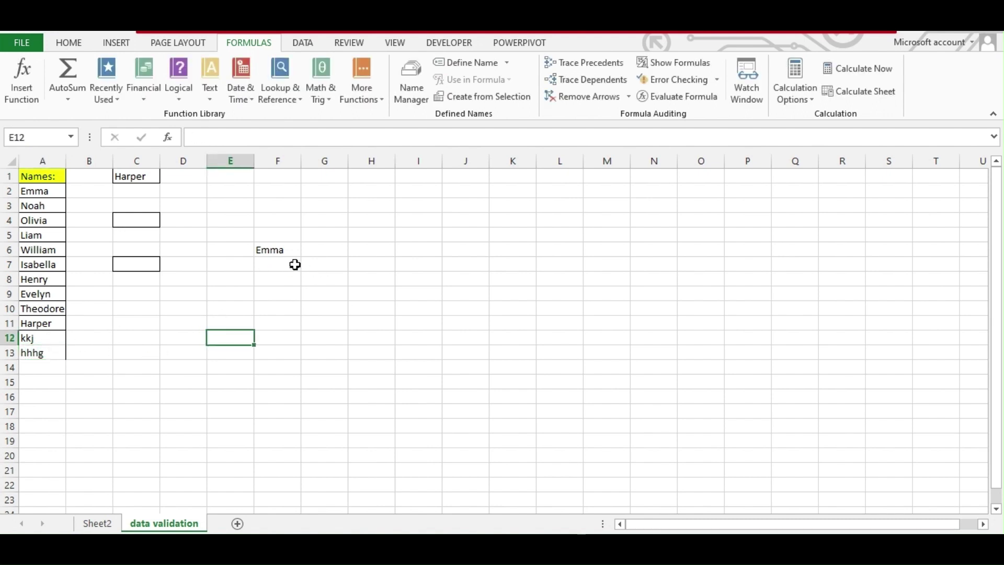
Step: Delete rows 11 to 13, which hold the last name and the two test entries
left_click_drag(34, 339, 23, 358)
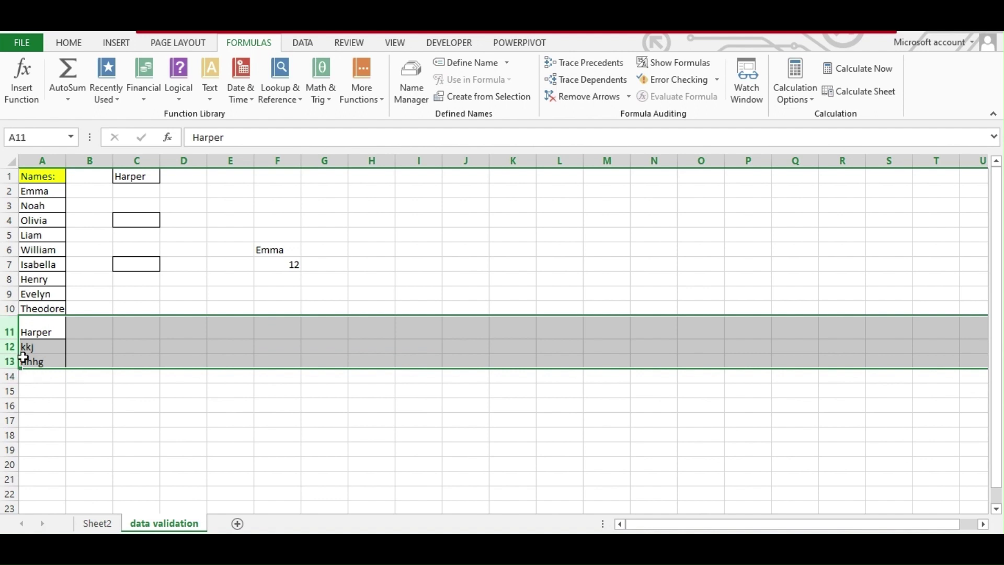
key("ctrl+minus")
left_click(168, 328)
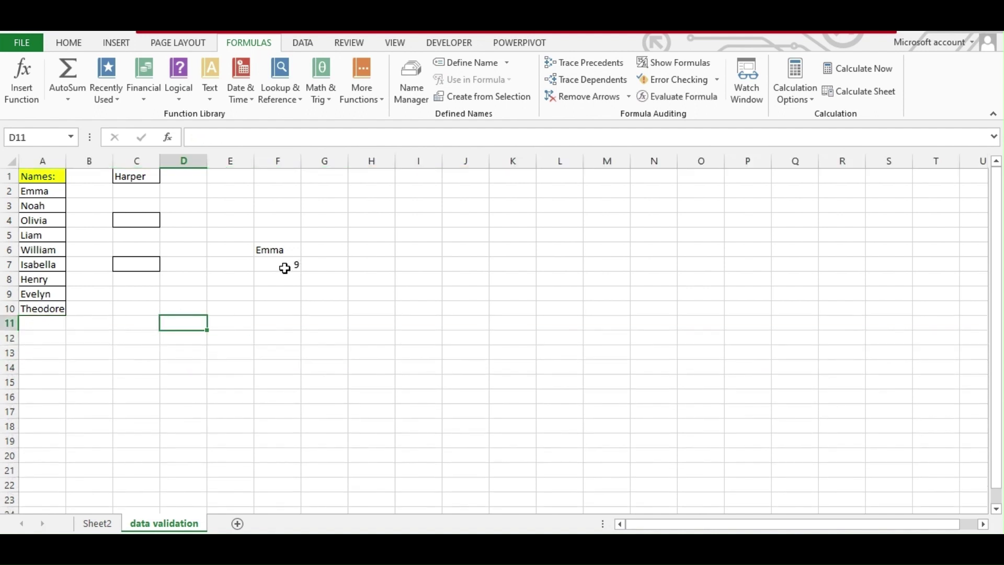
Step: Clear the OFFSET and COUNTA test formulas from cells F6 and F7
left_click(277, 246)
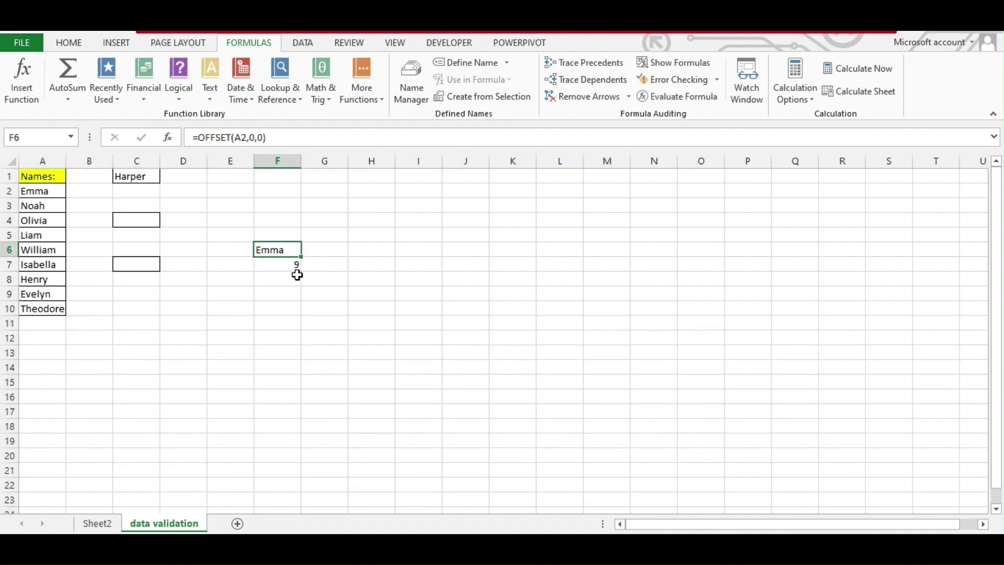
left_click(366, 274)
left_click_drag(291, 256, 287, 263)
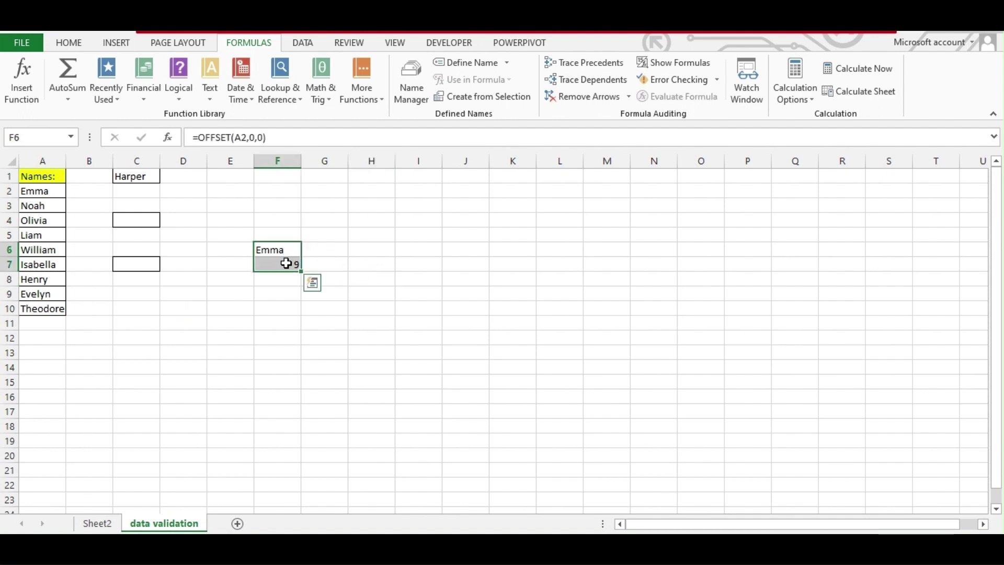
key("Delete")
left_click(337, 238)
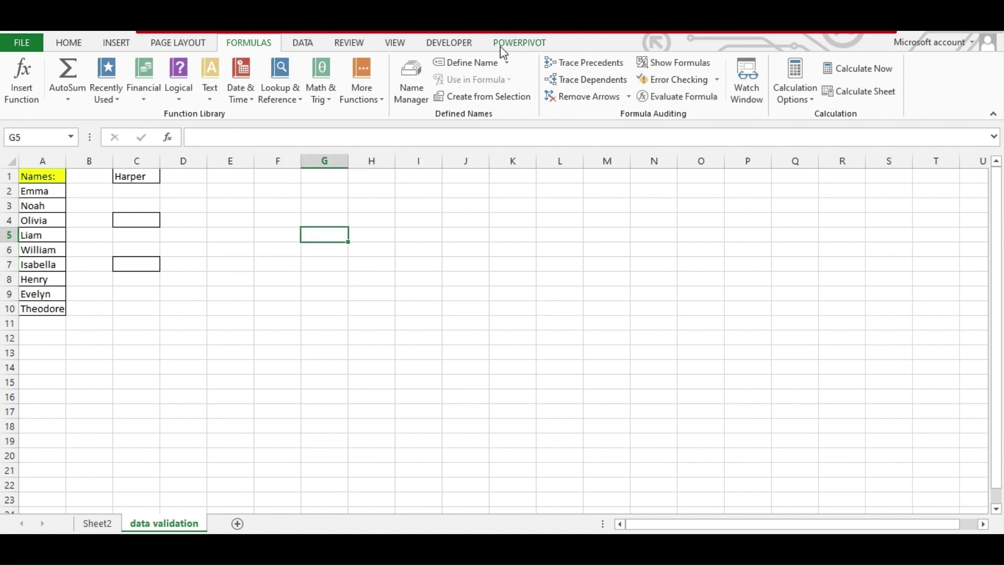
Step: Start a new defined name called List and empty its default reference
left_click(412, 90)
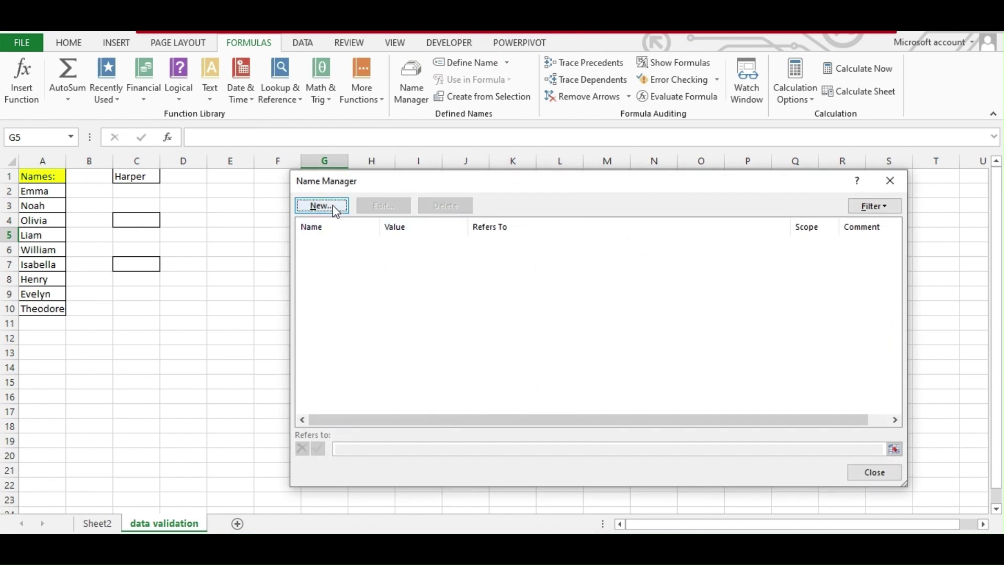
left_click(322, 206)
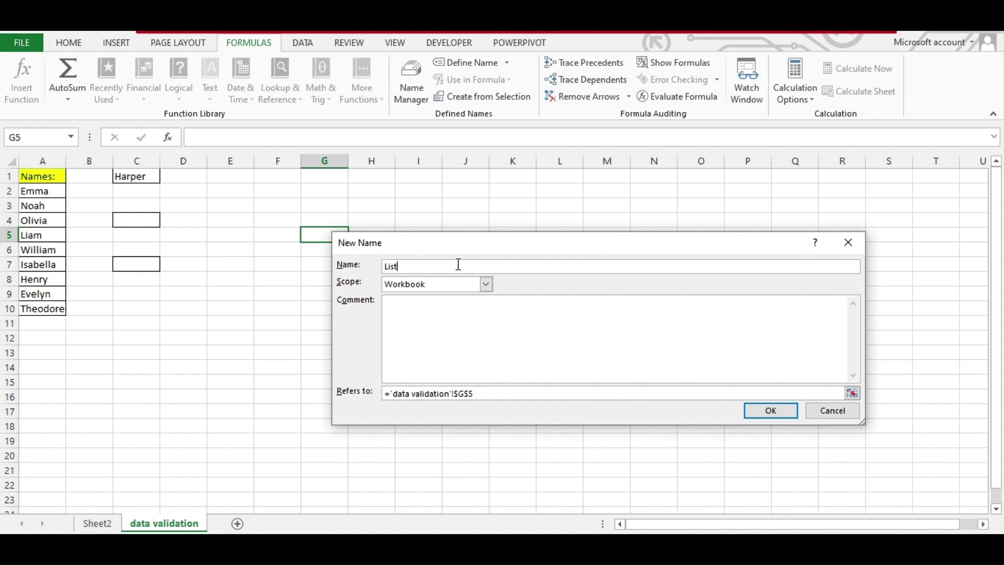
left_click_drag(511, 393, 101, 332)
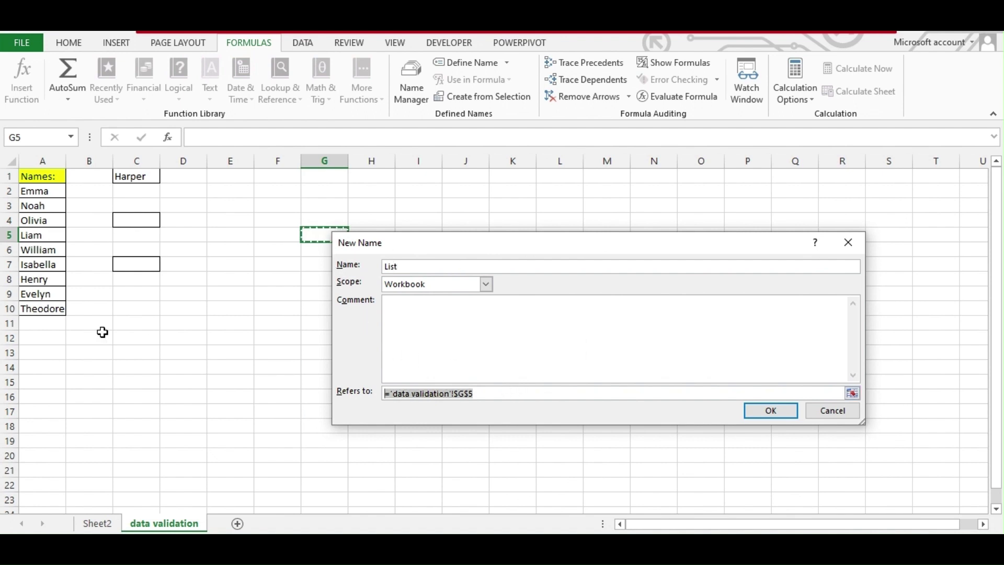
key("BackSpace")
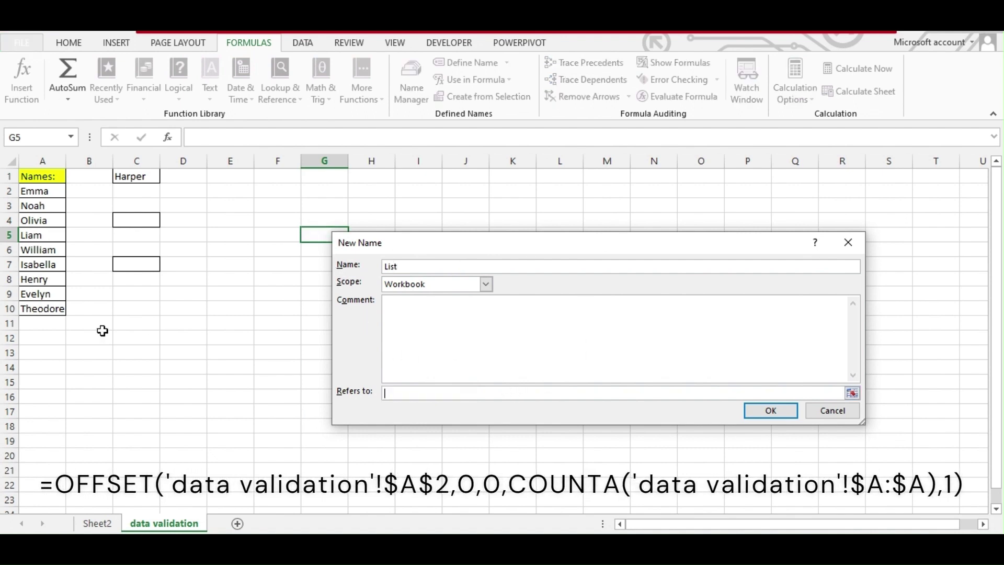
Step: Set the new name's reference to =Offset('data validation'!$A$2,0,0,CountA('data validation'!$A:$A),1)
type("=Offset")
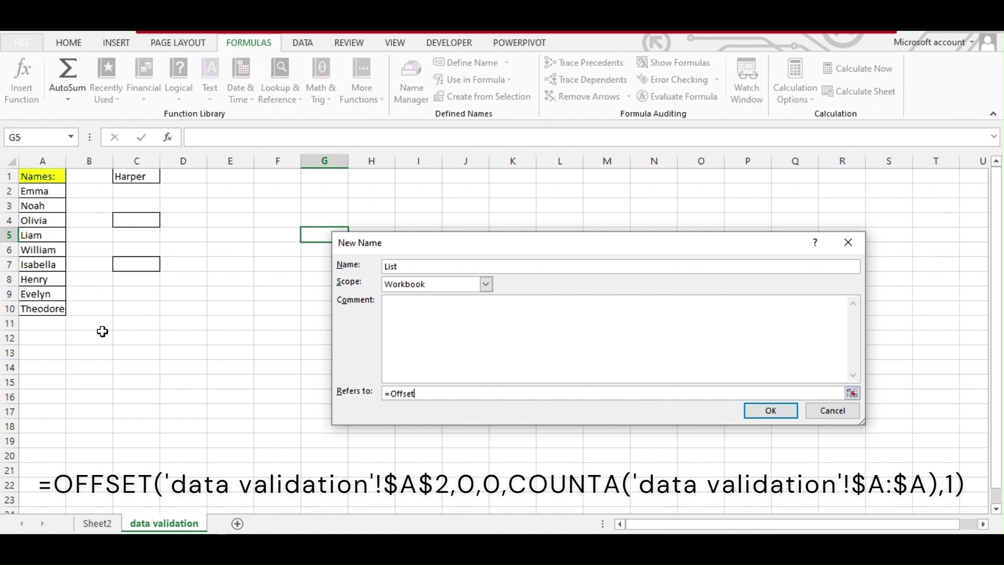
type("(")
left_click(45, 191)
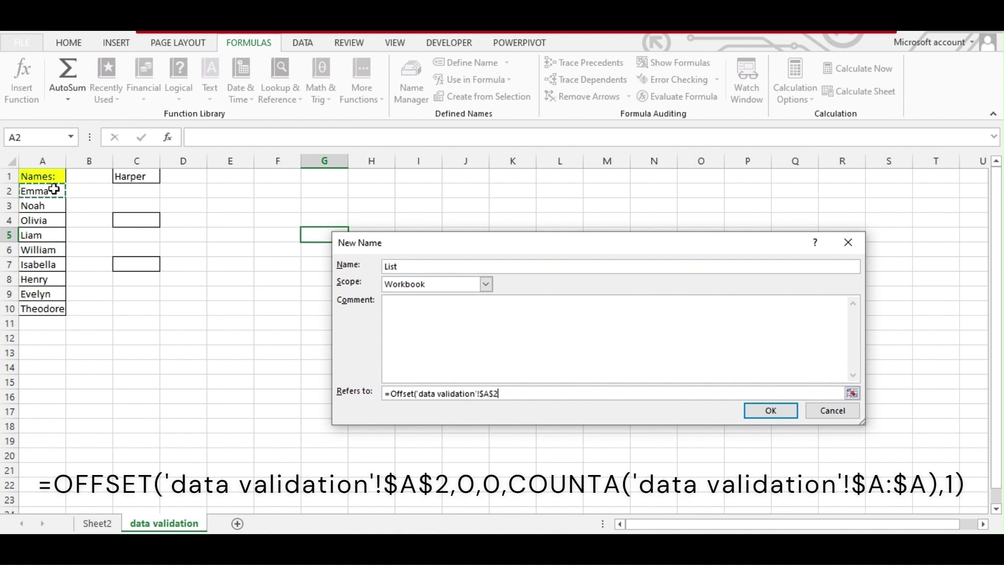
type(",0,0,C")
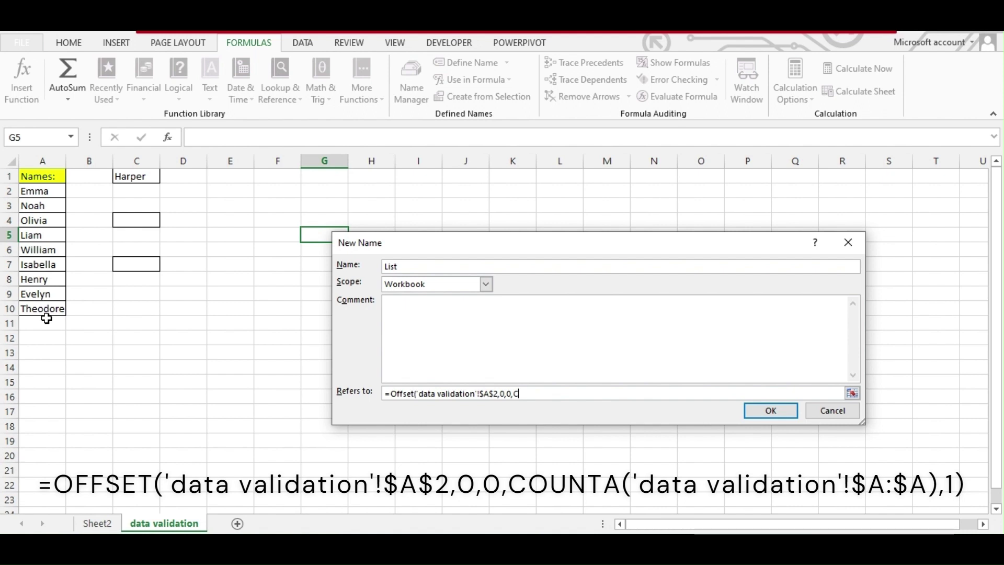
type("ountA(")
left_click(52, 161)
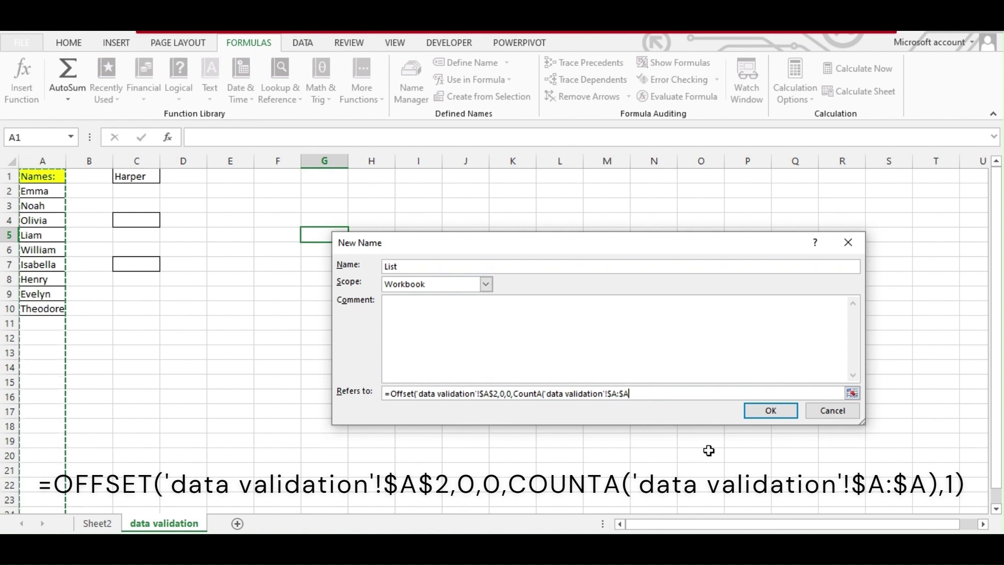
type("),1")
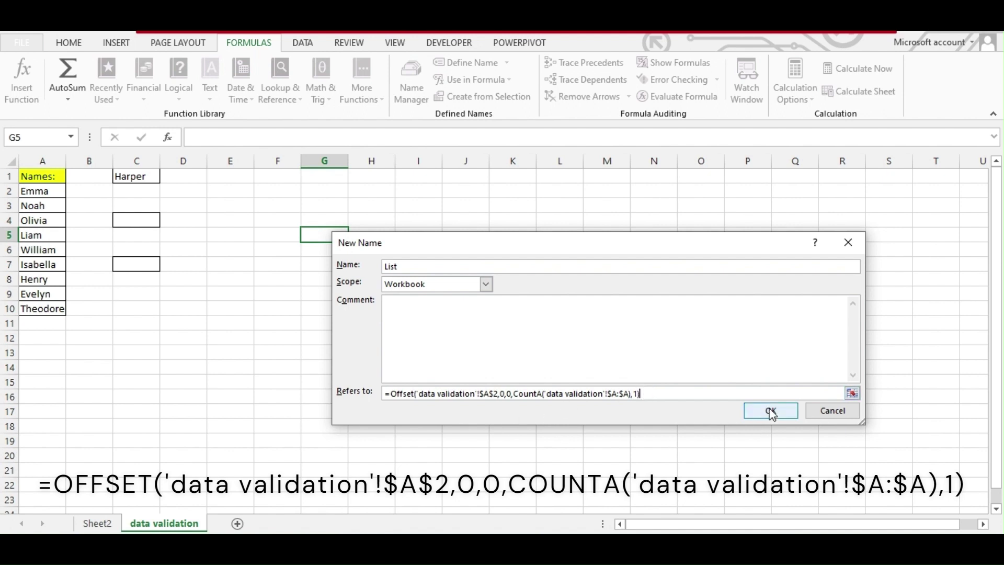
left_click_drag(772, 414, 732, 458)
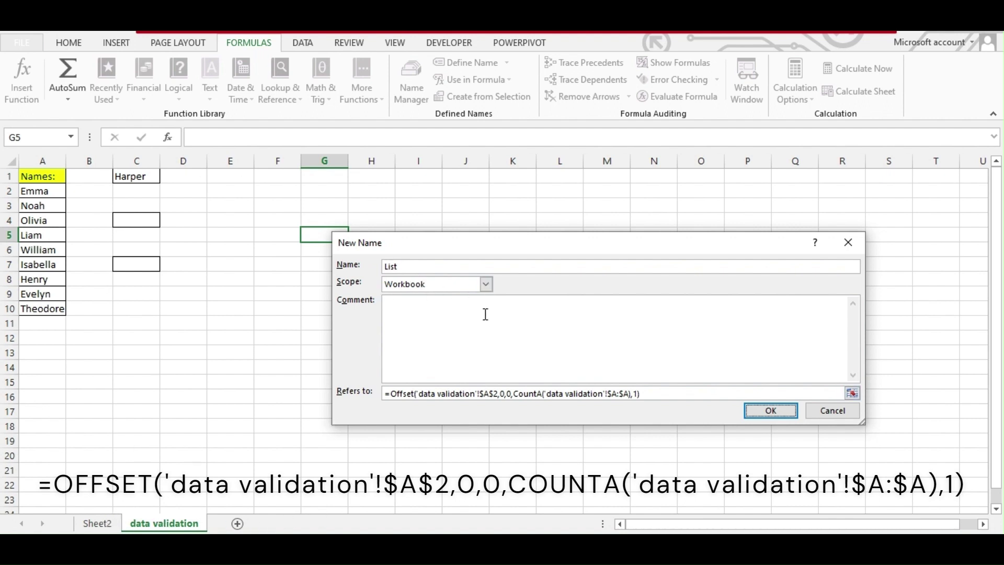
Step: Choose Workbook as the scope of List, save the name and close the Name Manager
left_click(486, 284)
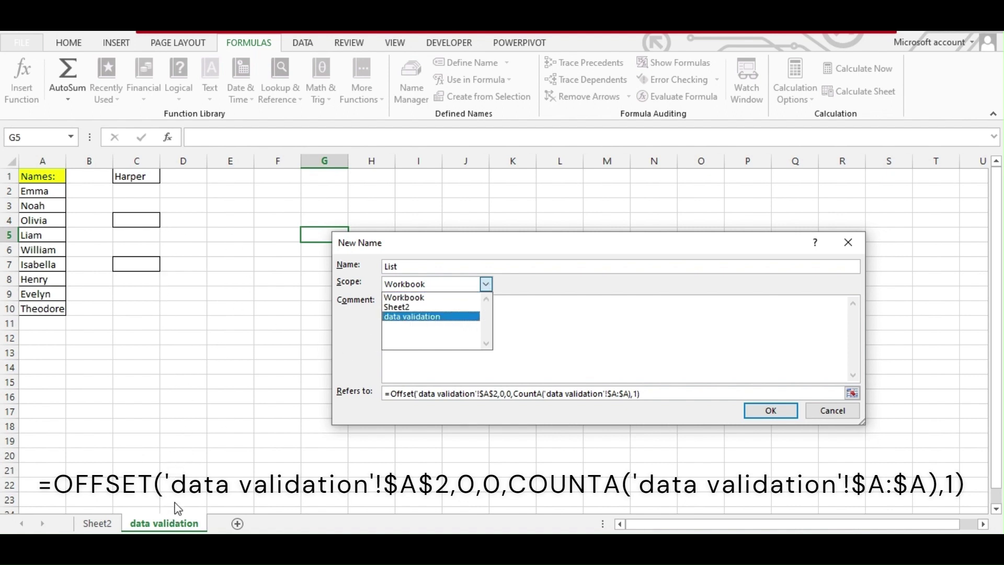
left_click(430, 301)
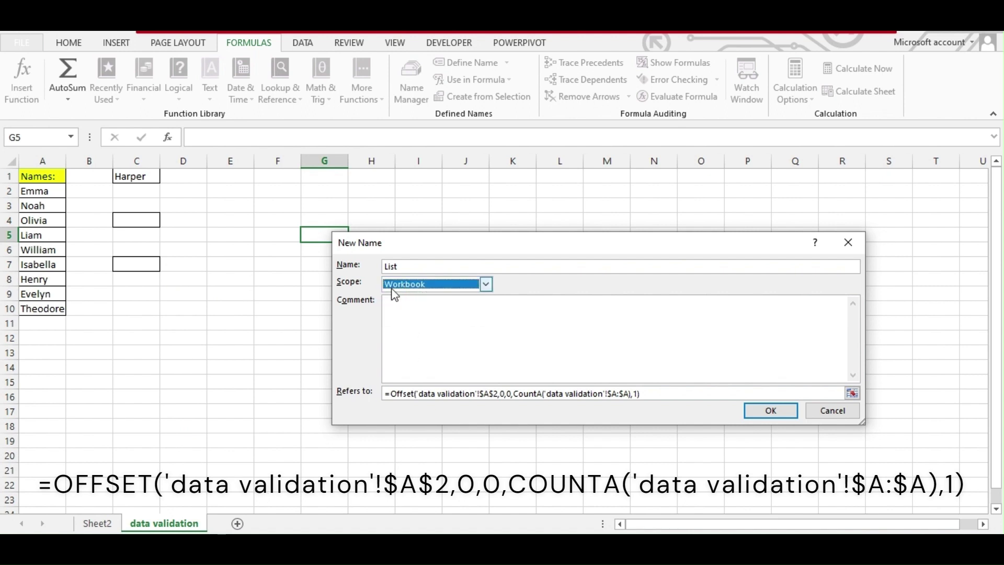
left_click(786, 415)
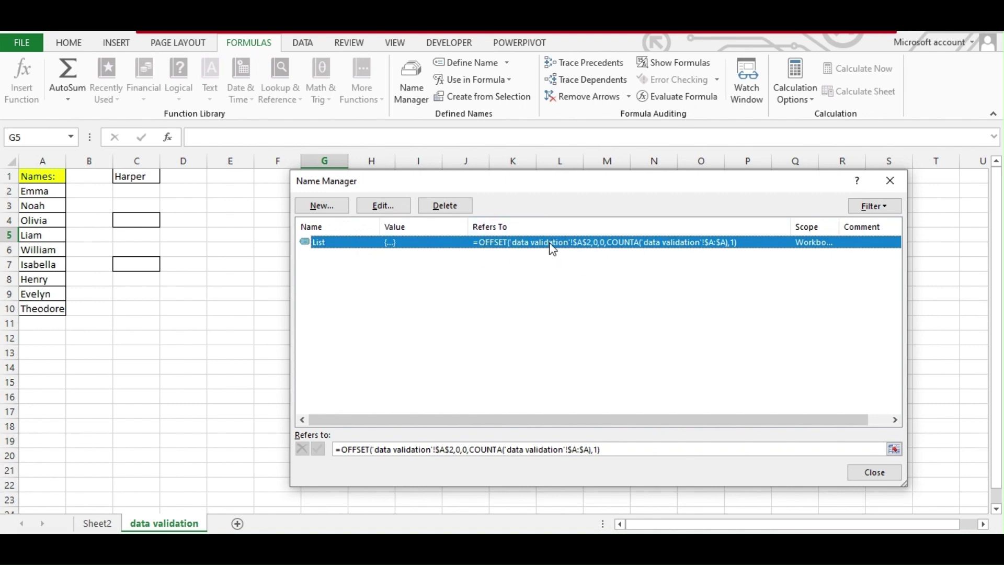
left_click(860, 473)
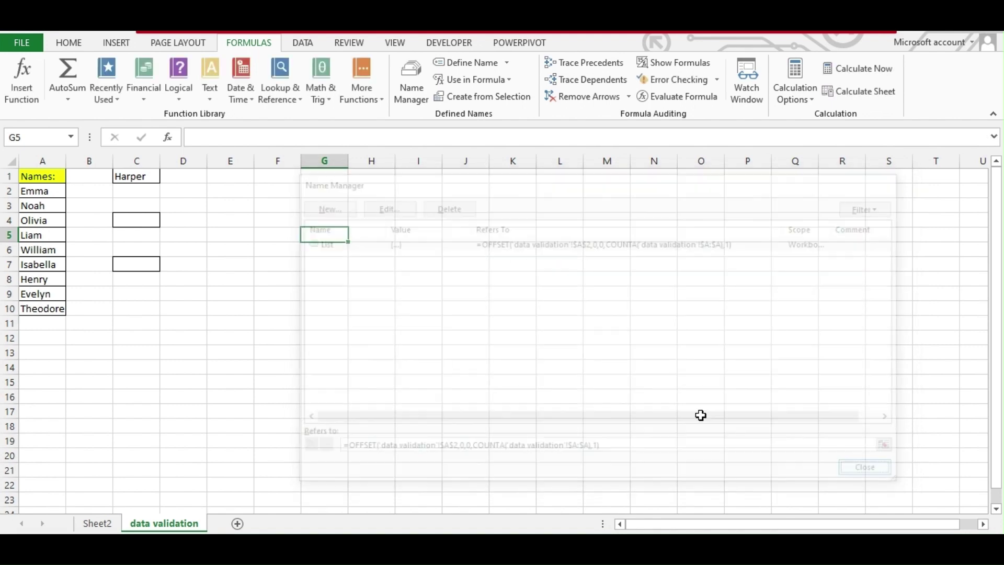
Step: Apply data validation to cell E1 that allows a List with the source =List
left_click(240, 277)
left_click(242, 181)
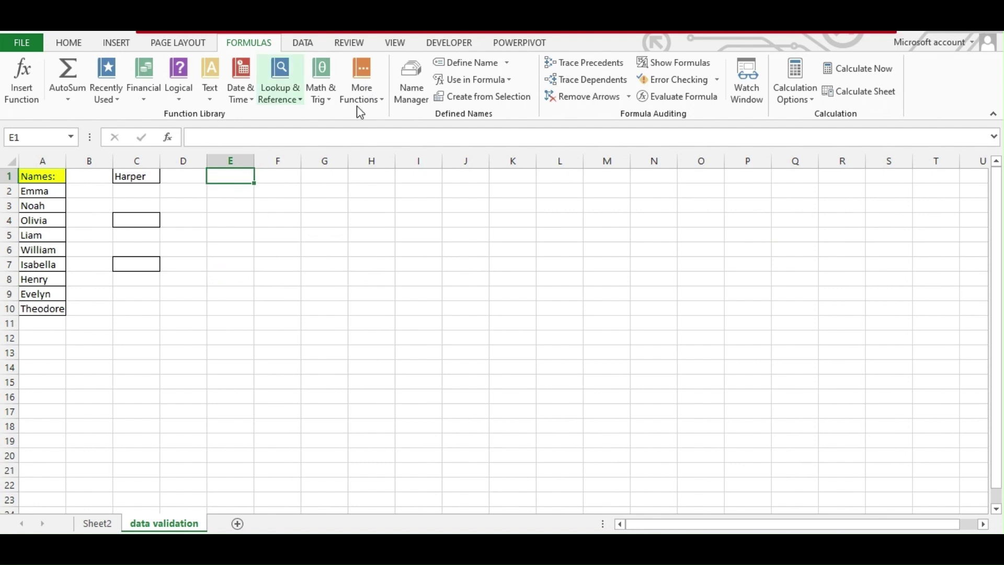
left_click(303, 43)
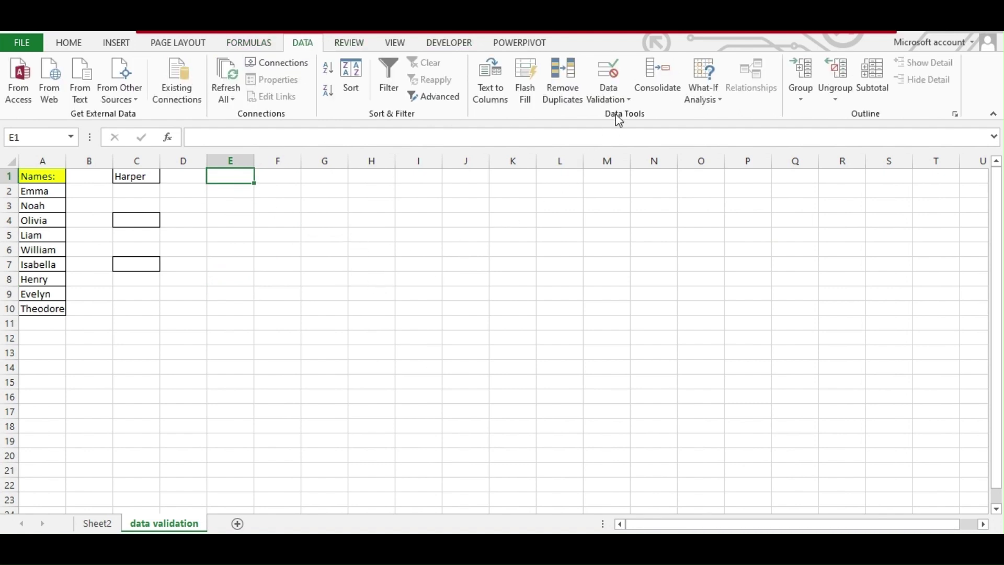
left_click(608, 96)
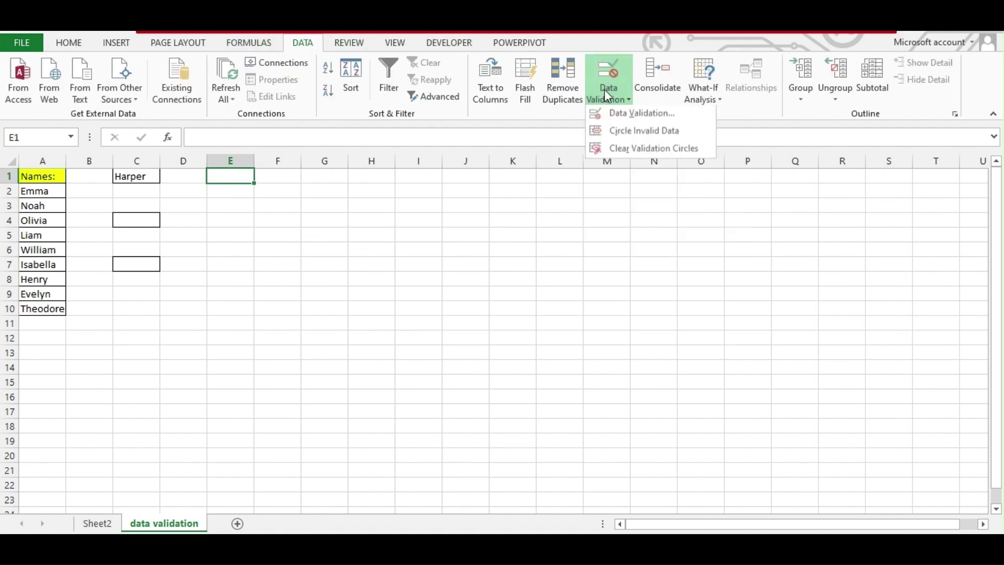
left_click(609, 110)
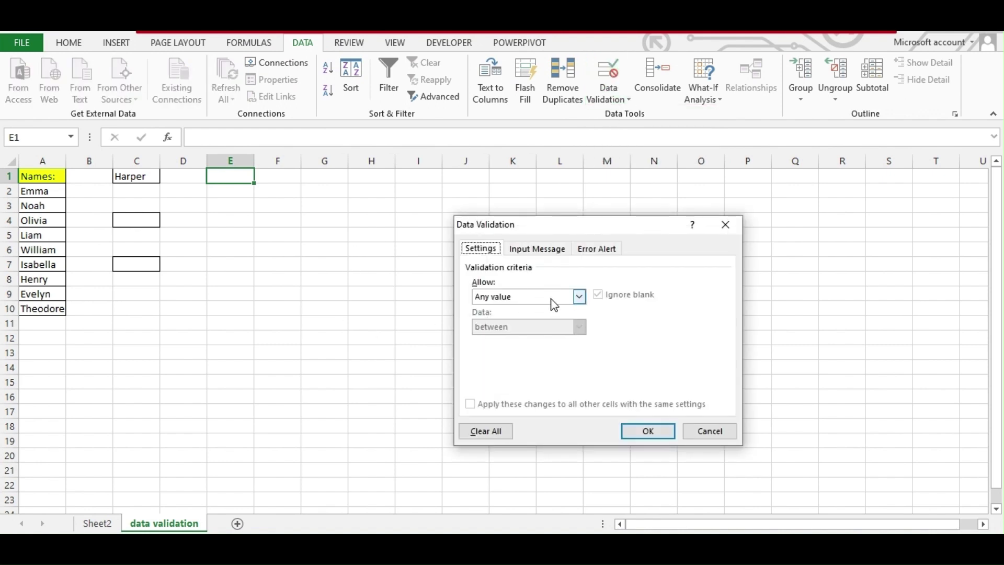
left_click(552, 296)
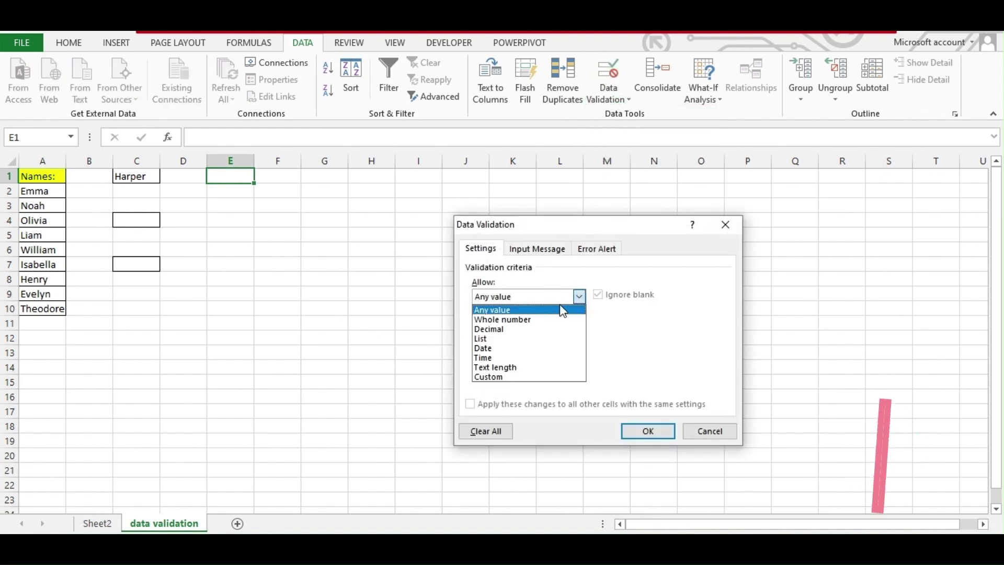
left_click(531, 338)
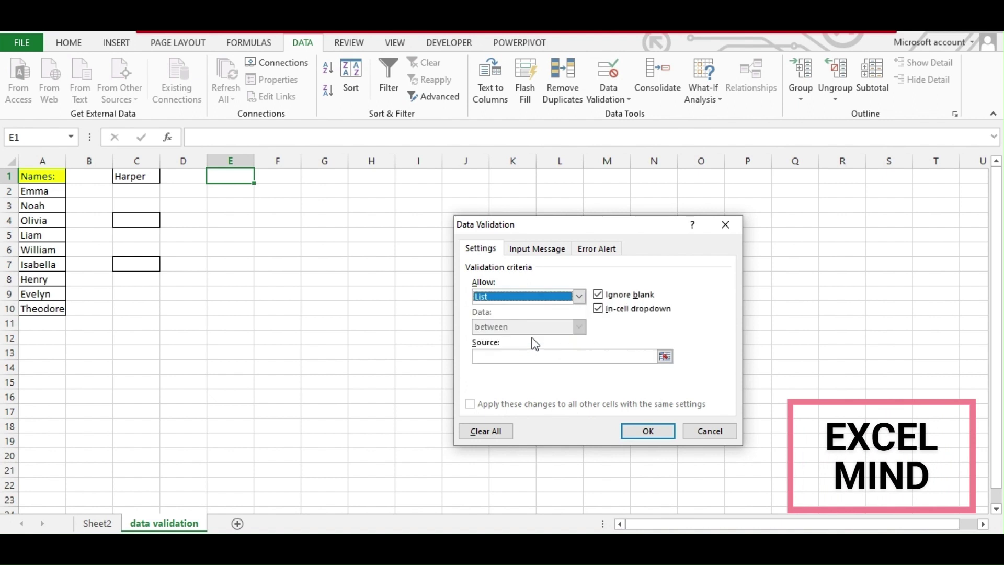
left_click(549, 356)
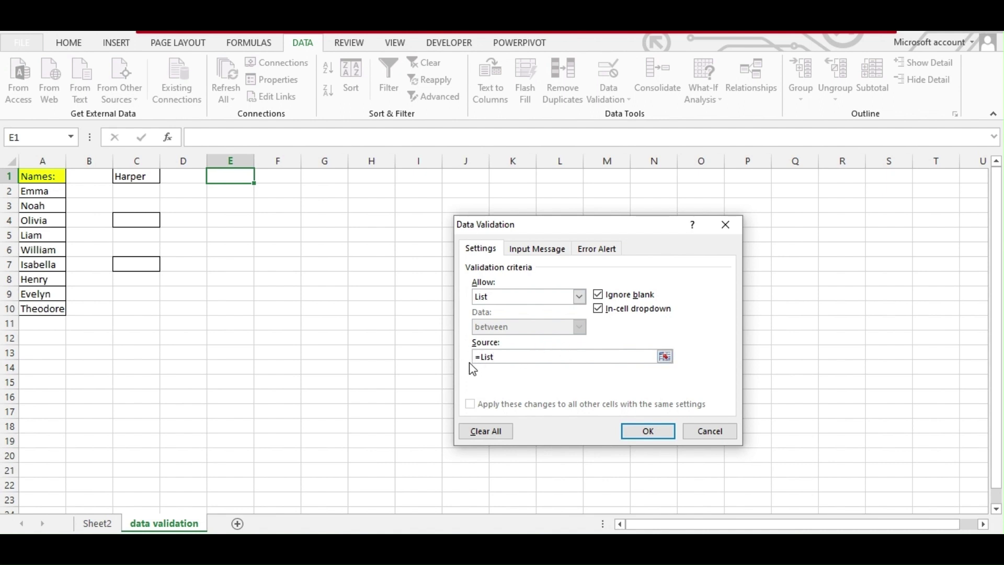
left_click(647, 431)
Step: Look through the names offered by the drop-down in cell E1 without choosing one
left_click(275, 306)
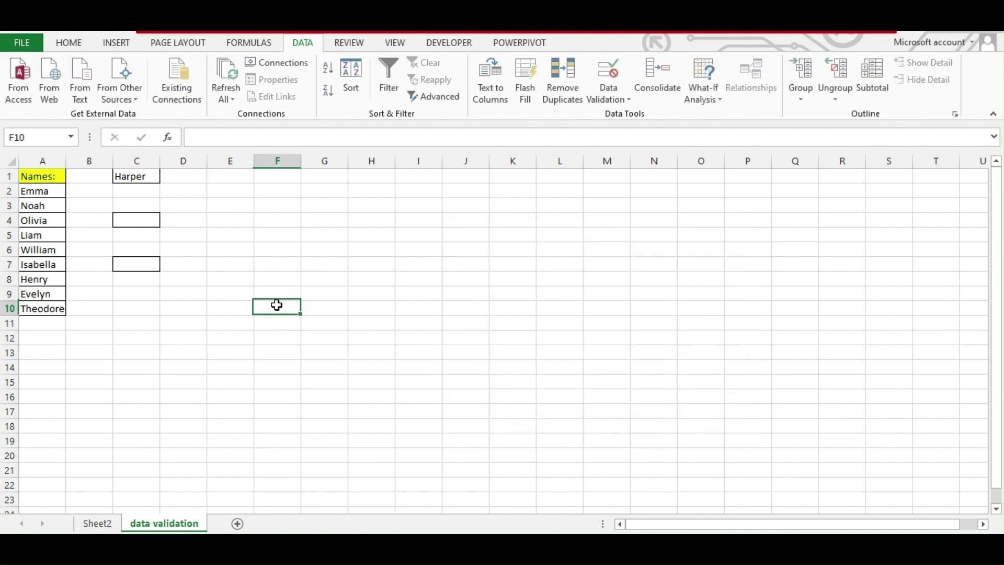
left_click(243, 173)
left_click(260, 177)
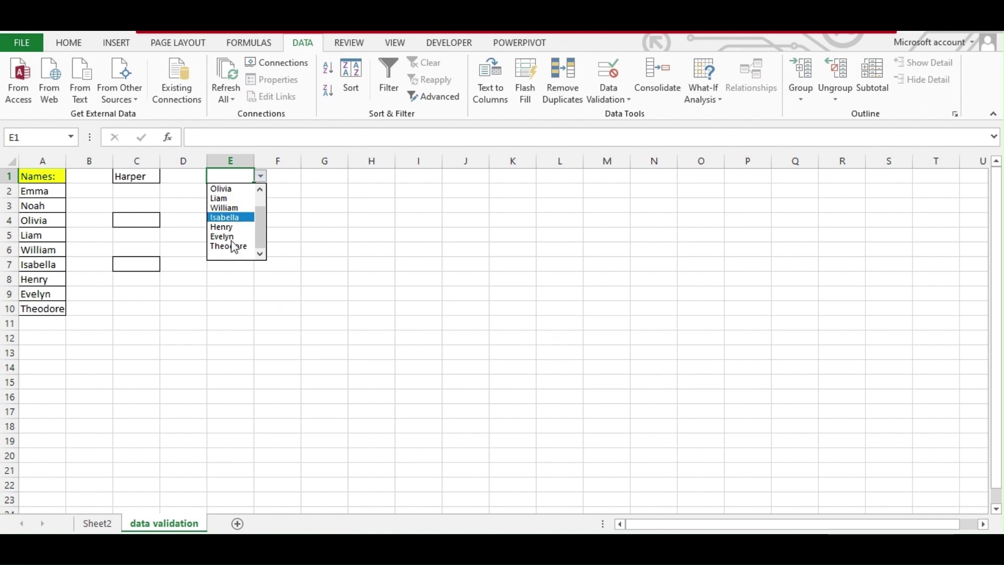
key("Escape")
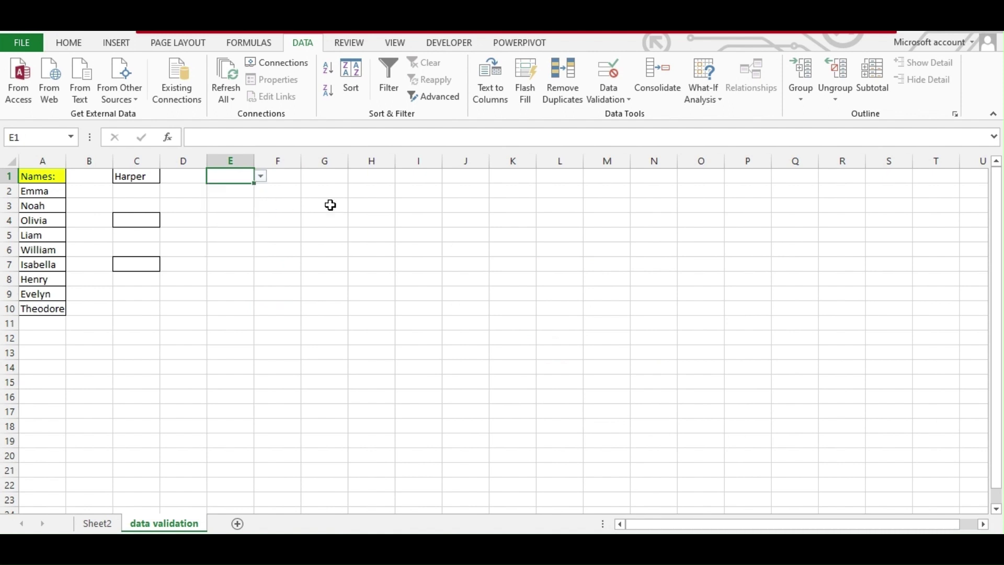
Step: Extend the Names list in column A with two more first names in cells A11 and A12
left_click(44, 323)
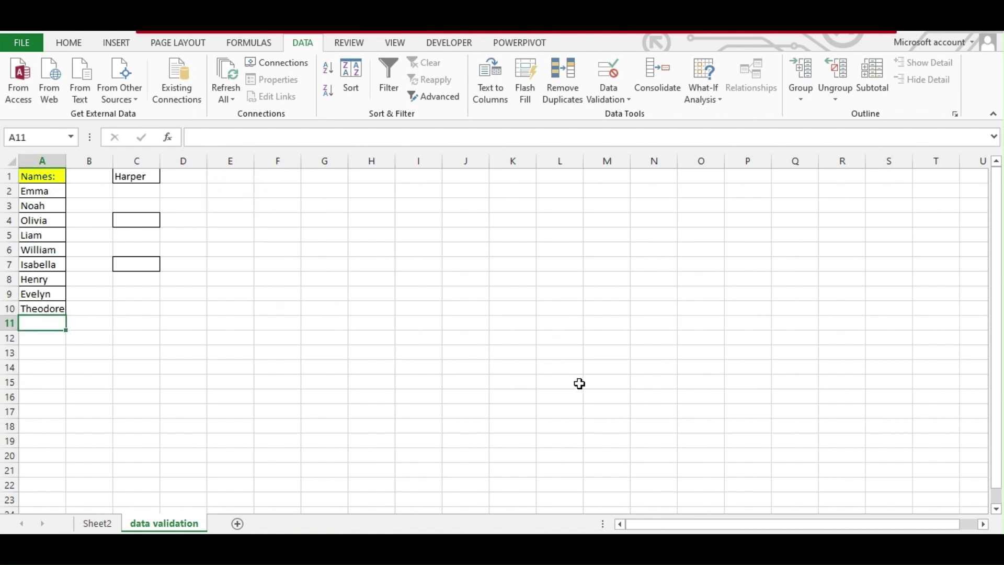
type("jack")
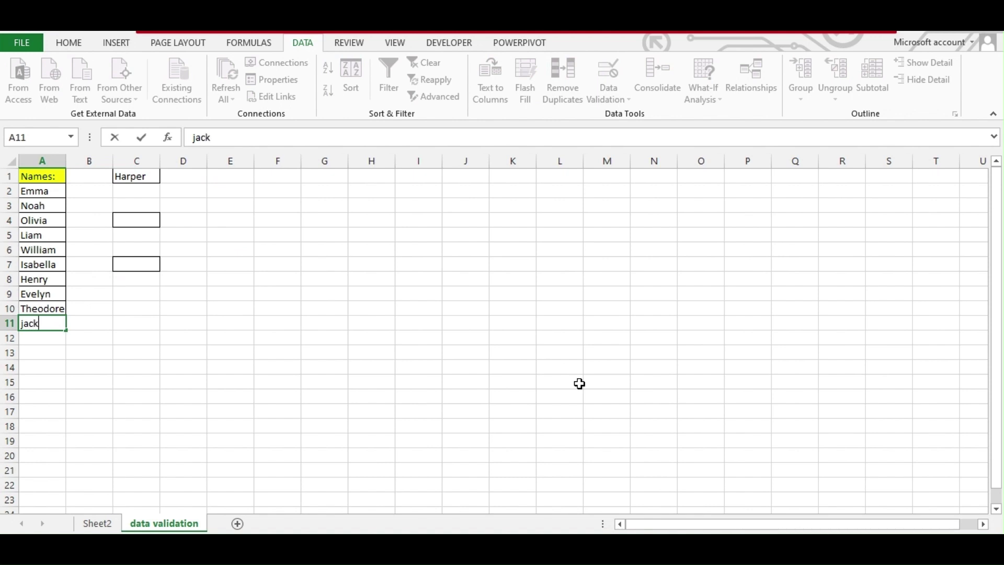
key("Return")
type("ema")
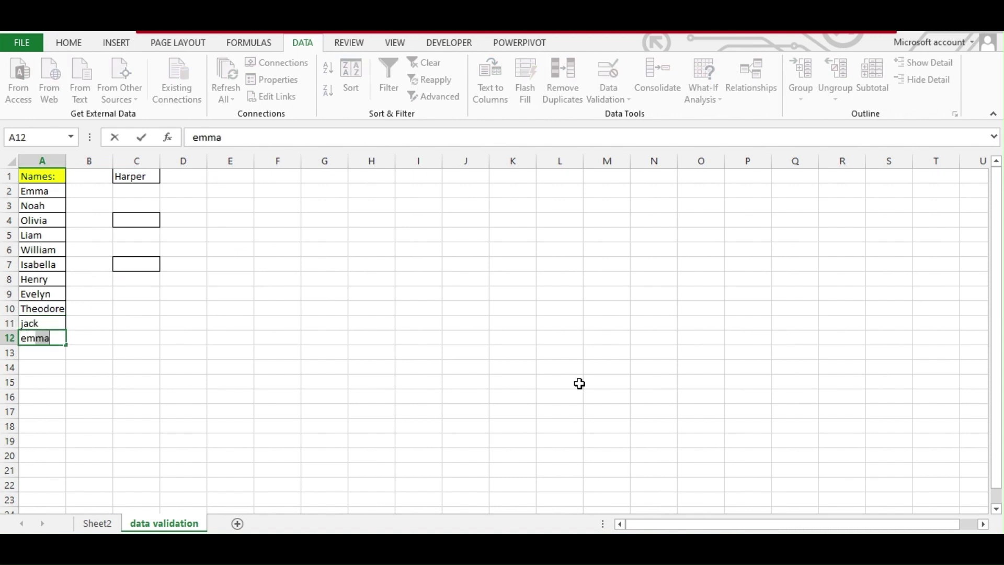
key("Return")
Step: Check the drop-down in cell E1 for the two added names without choosing an entry
left_click(210, 176)
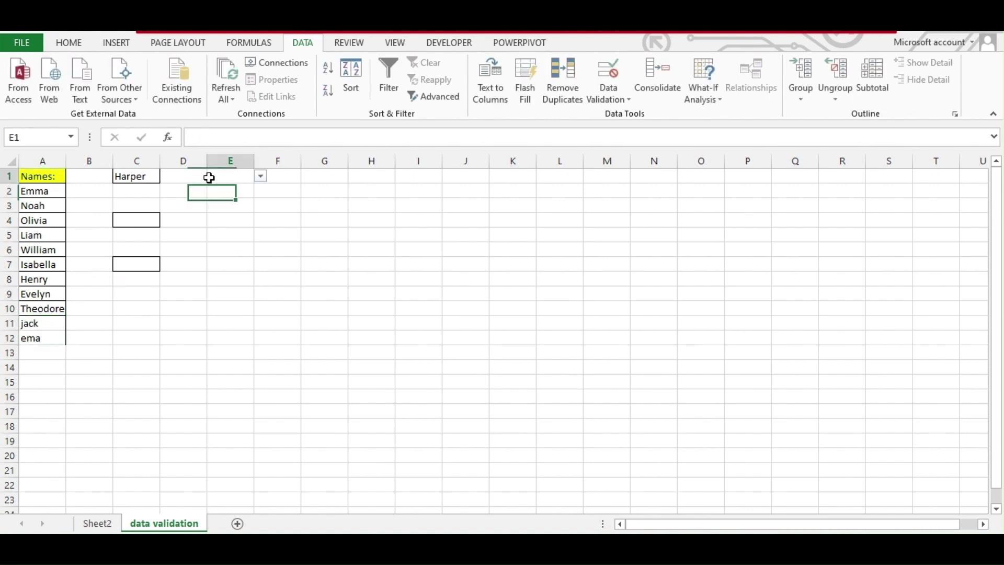
left_click(260, 177)
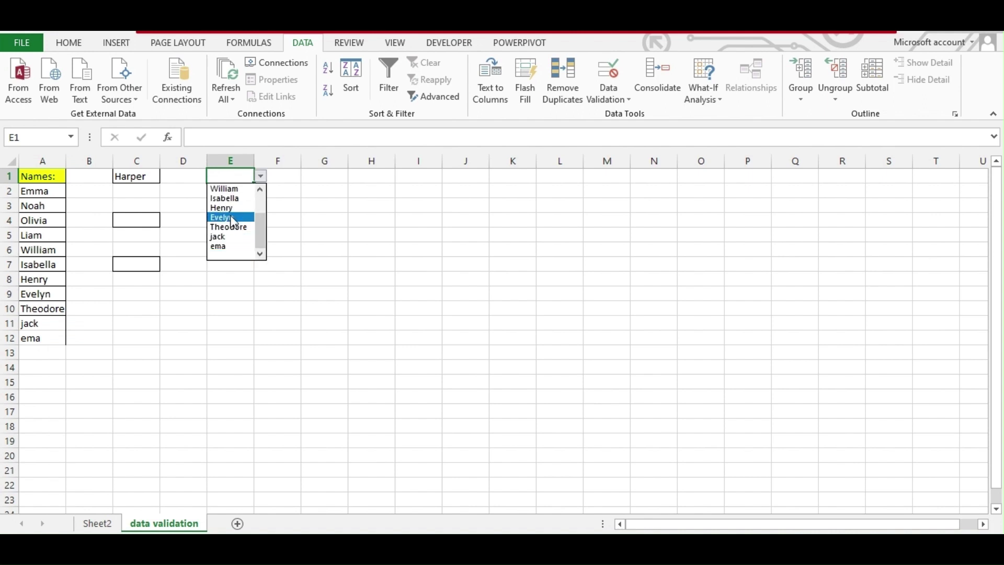
key("Escape")
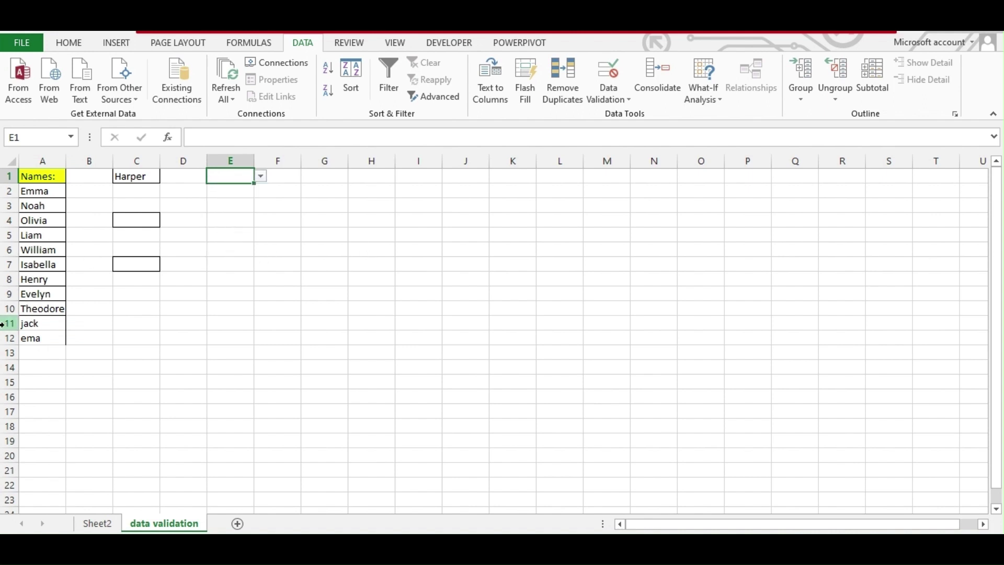
Step: Clear the contents of rows 11 and 12 to remove the two added names
left_click(4, 324)
left_click_drag(4, 324, 8, 335)
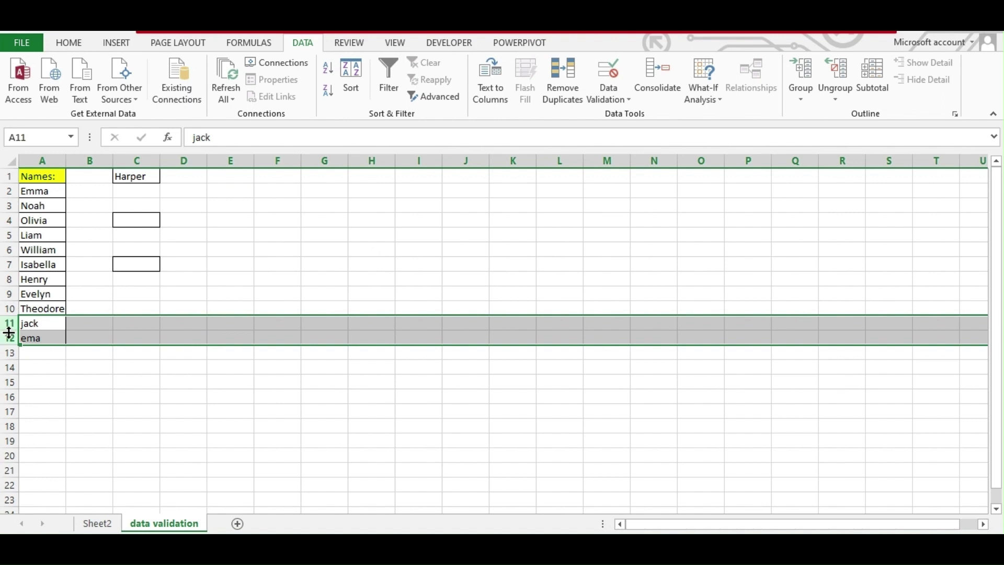
key("Delete")
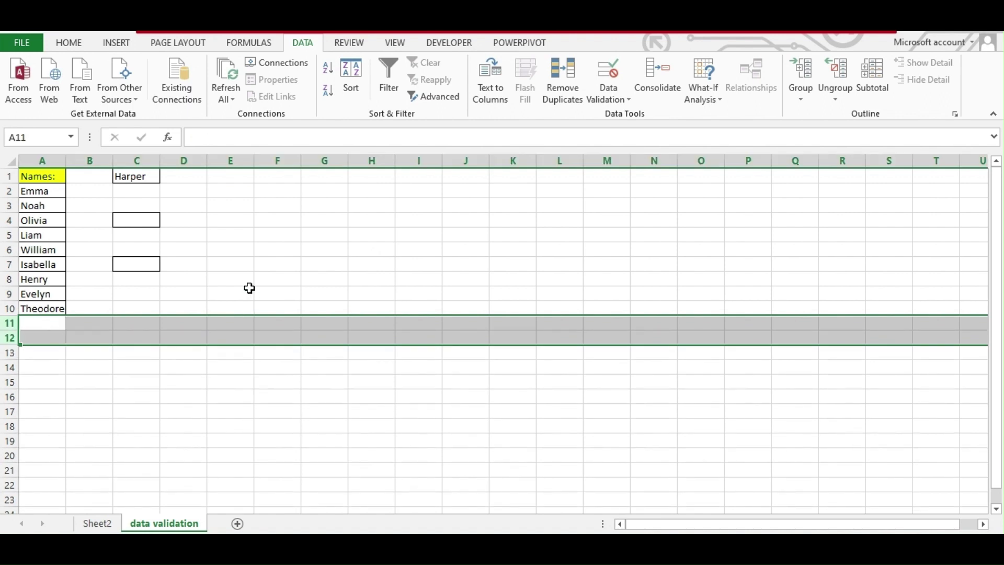
Step: Review the entries offered by the drop-down in cell E1 after the removal, leaving the cell empty
left_click(247, 178)
left_click(261, 177)
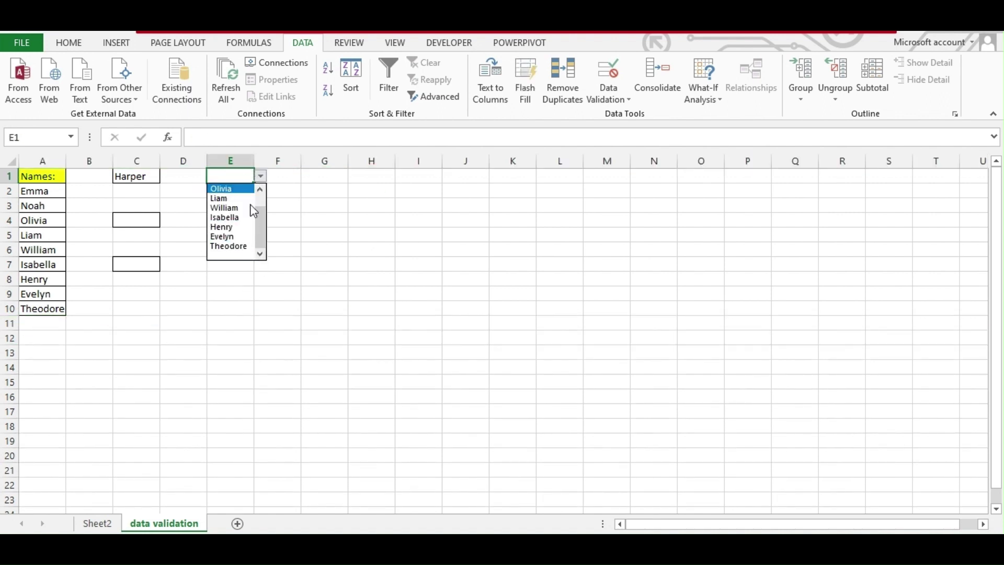
key("Escape")
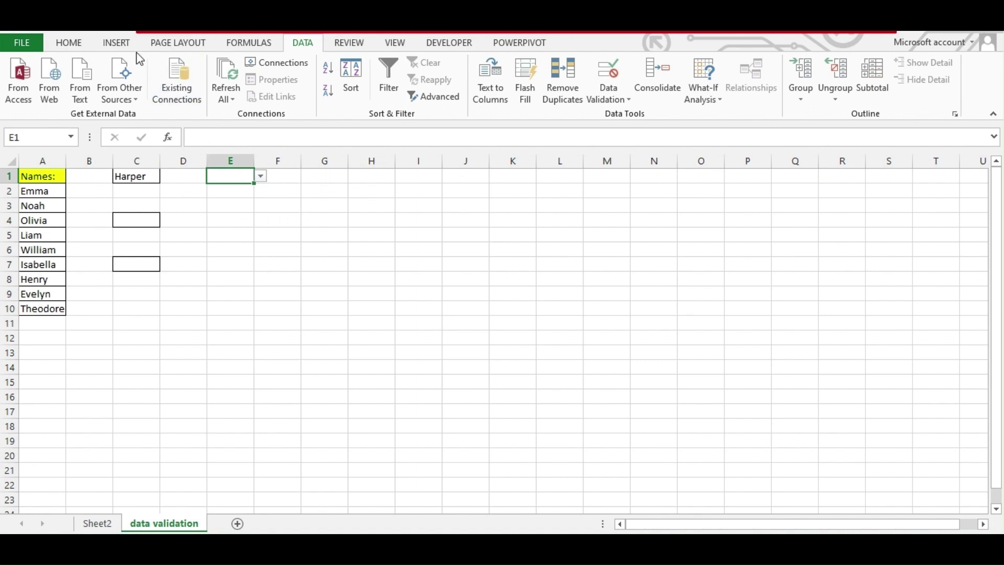
Step: Add a new blank worksheet after the data validation sheet
left_click(73, 43)
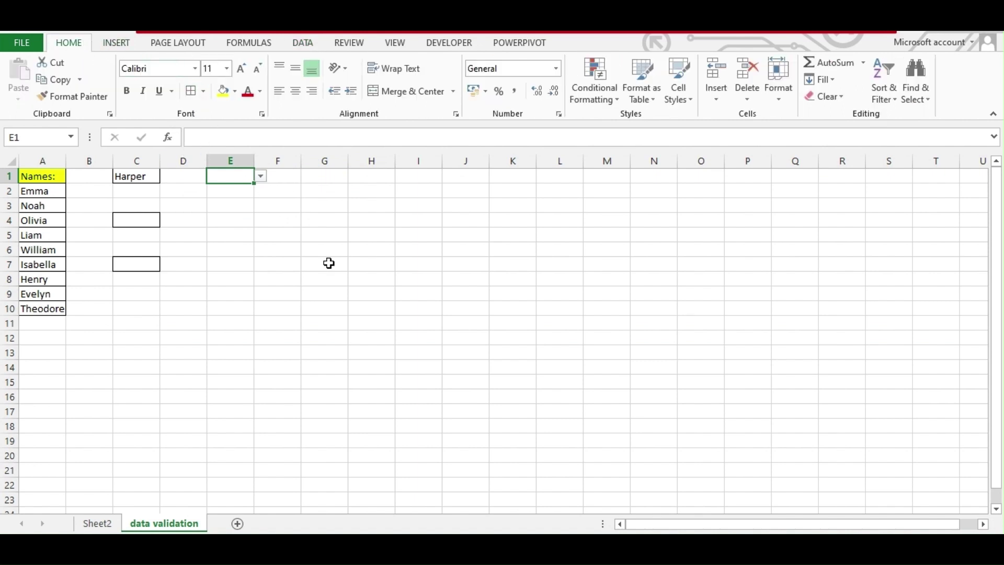
left_click(375, 279)
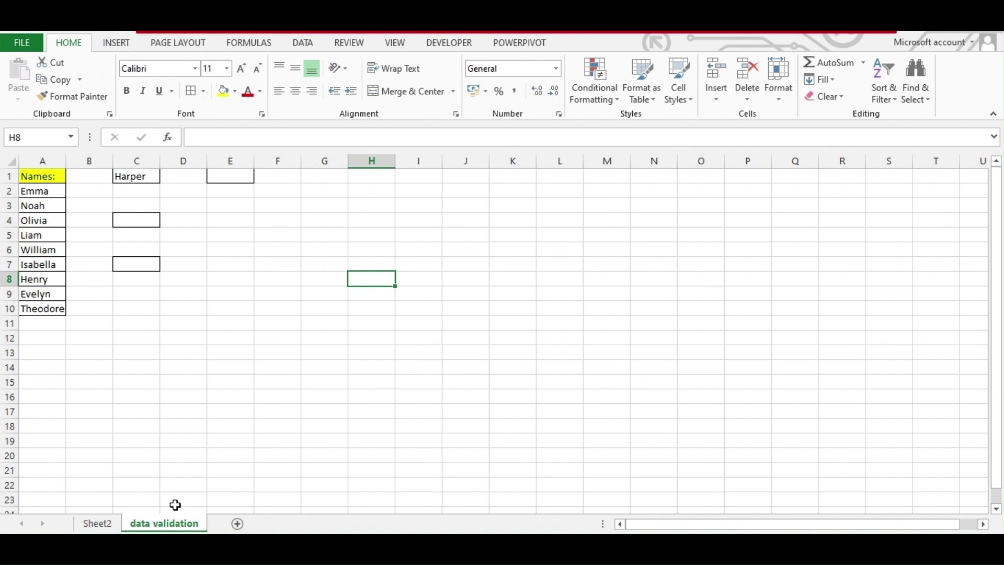
left_click(236, 523)
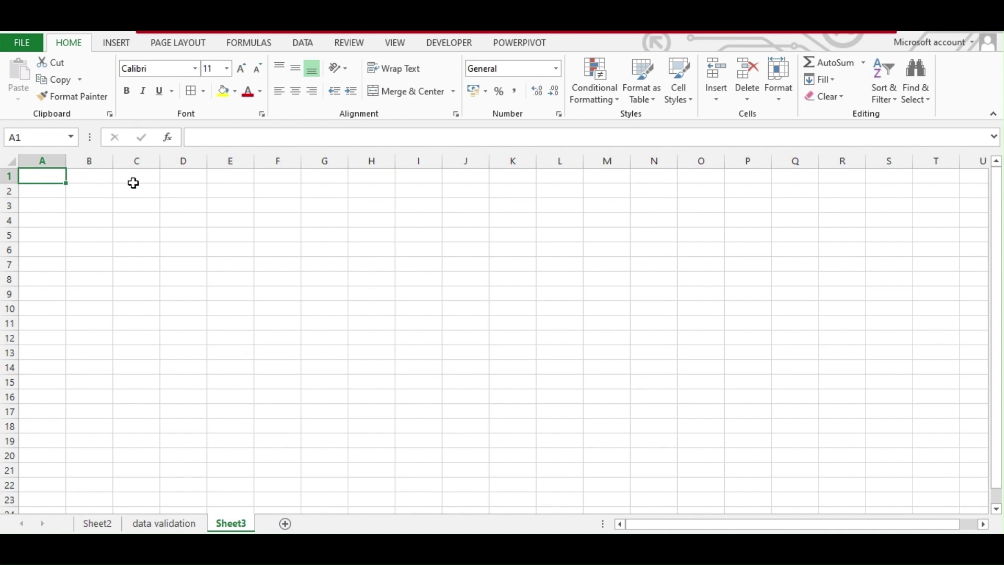
left_click(106, 247)
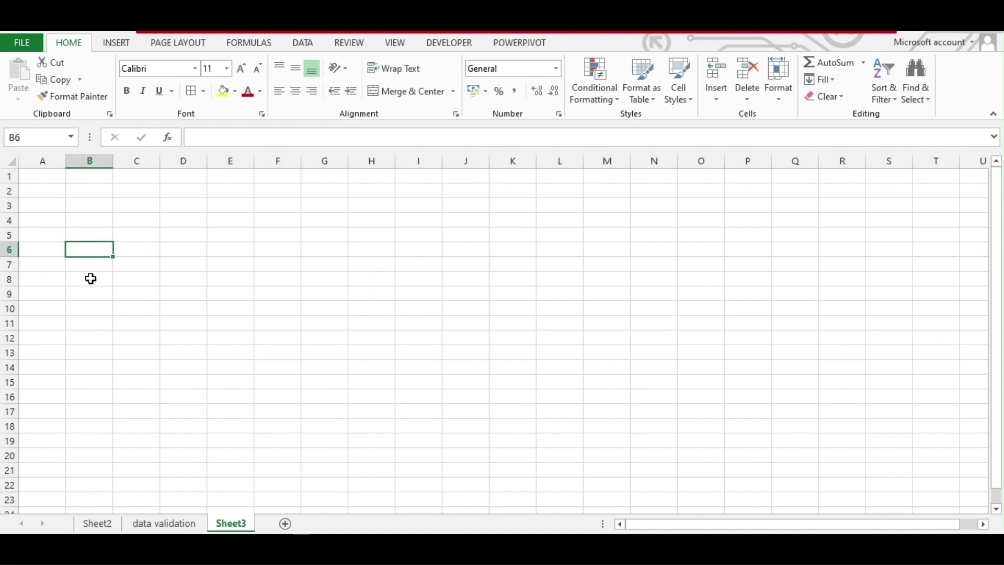
Step: Apply data validation to cell A1 of the new sheet that allows a List with the source =List
left_click(42, 177)
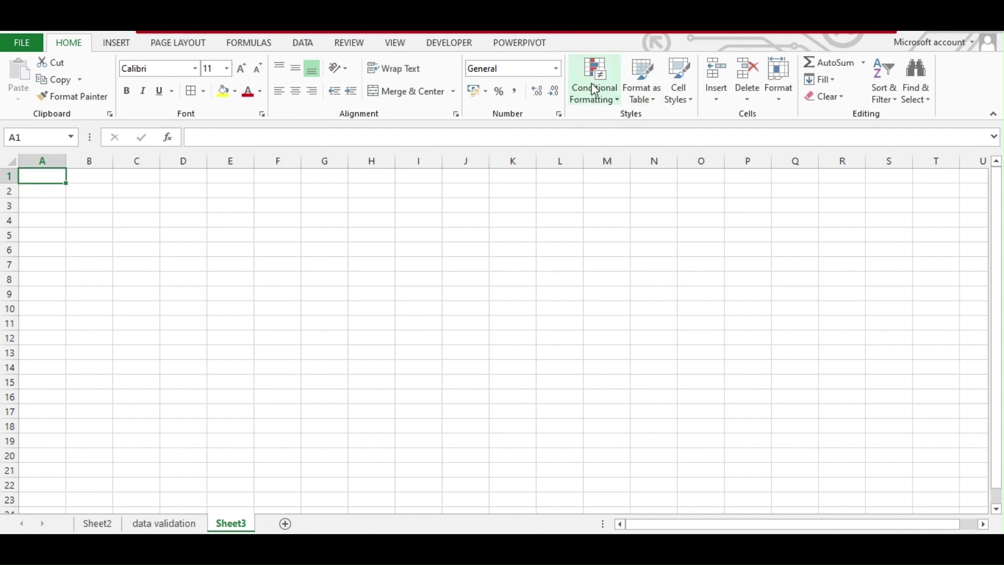
left_click(307, 42)
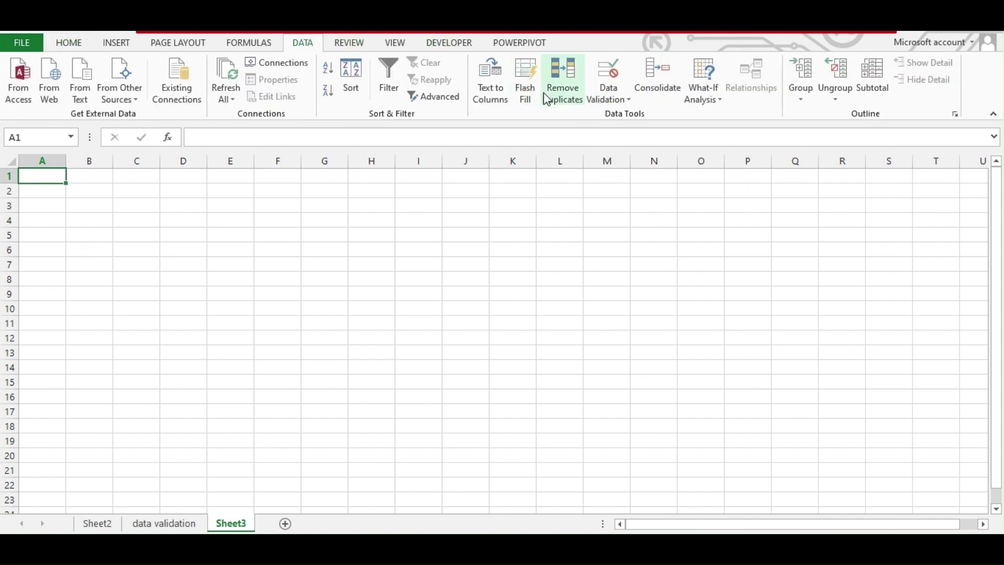
left_click(608, 90)
left_click(612, 115)
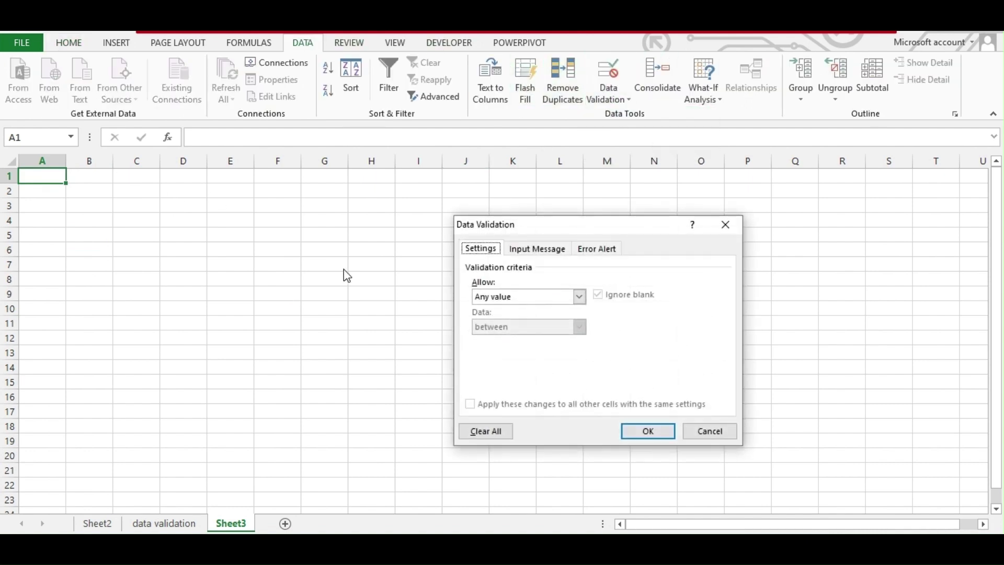
left_click(544, 296)
left_click(538, 338)
left_click(518, 359)
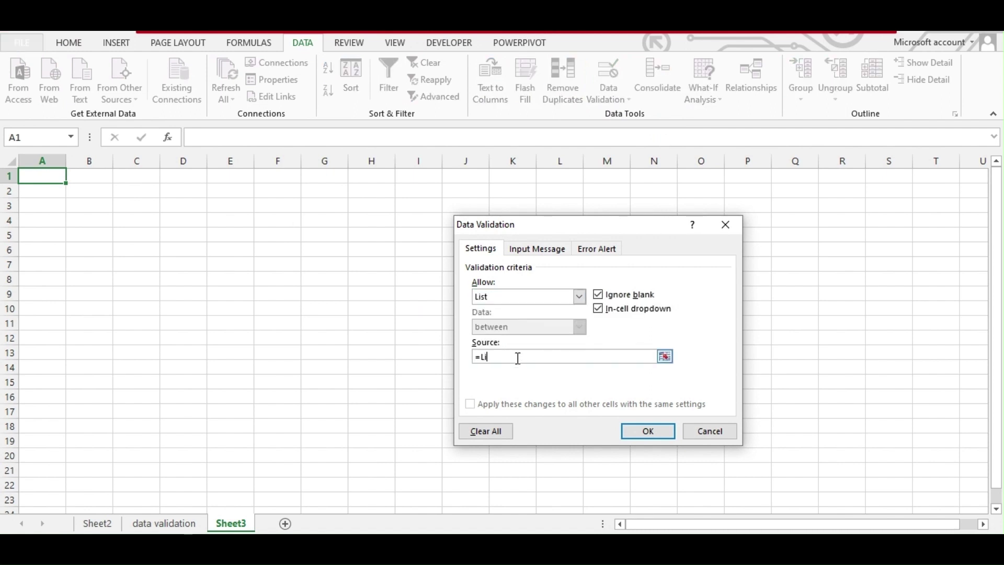
left_click(649, 431)
Step: Look through the names offered by the drop-down in cell A1 without choosing one, and return to the data validation sheet
left_click(73, 176)
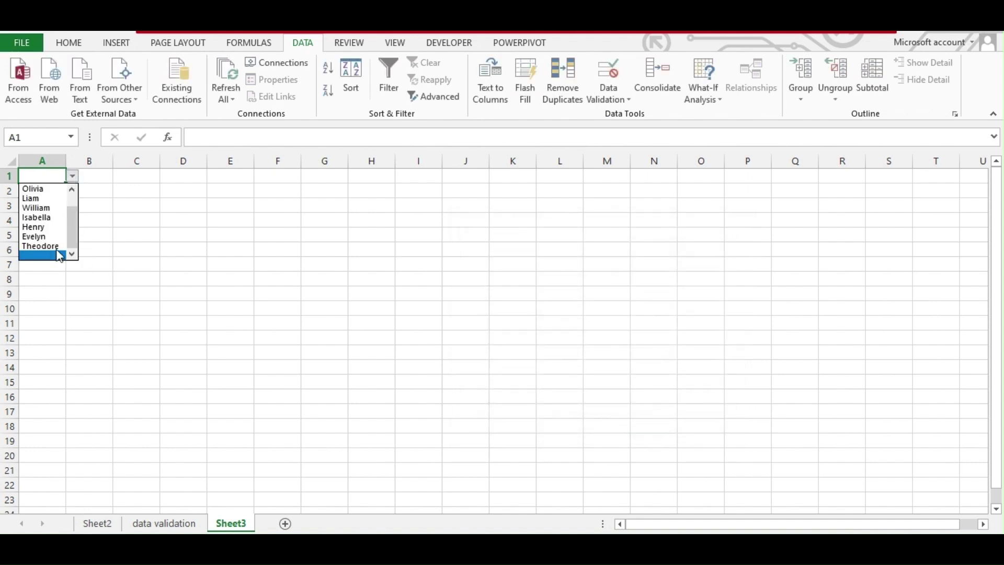
left_click(254, 288)
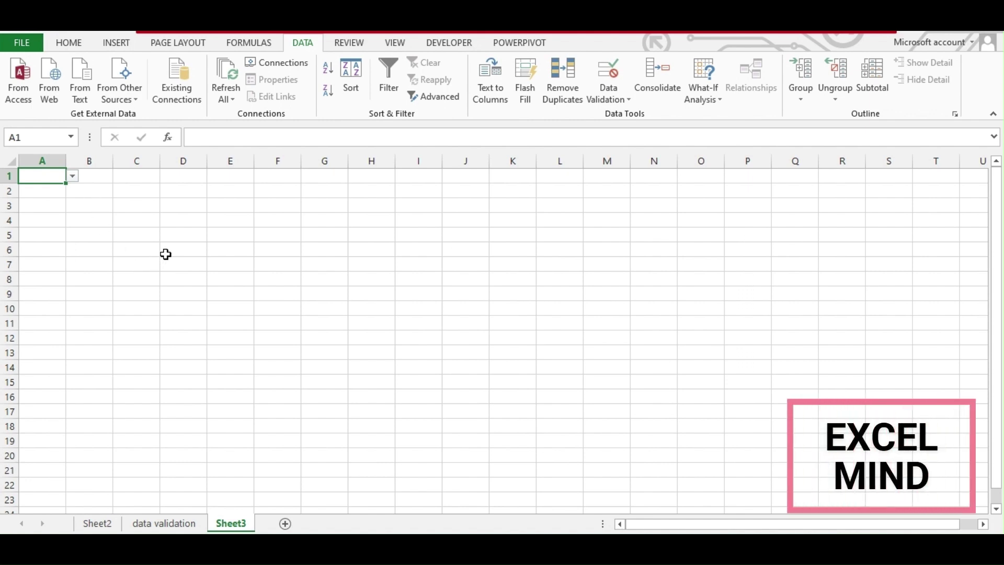
left_click(140, 217)
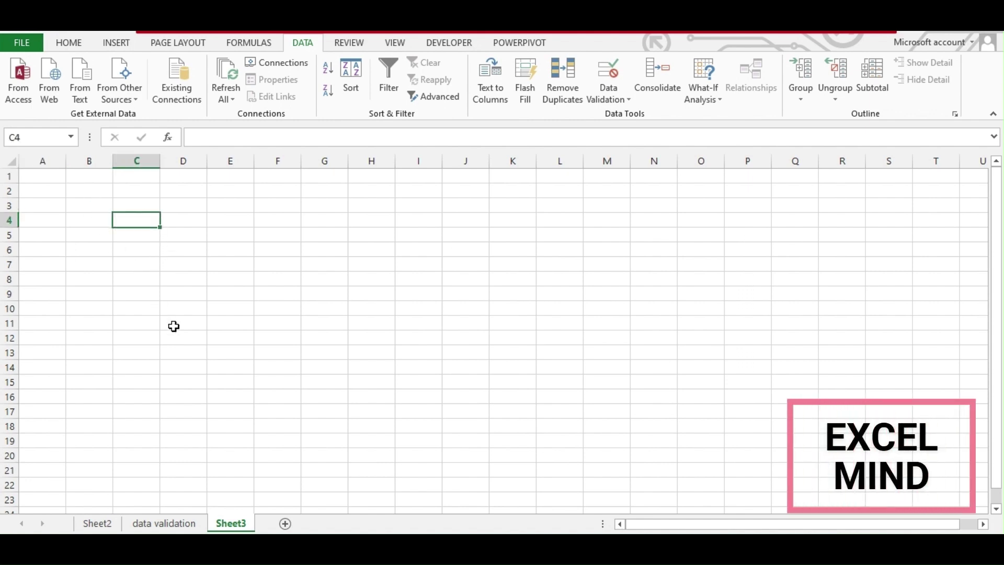
key("ctrl+Page_Up")
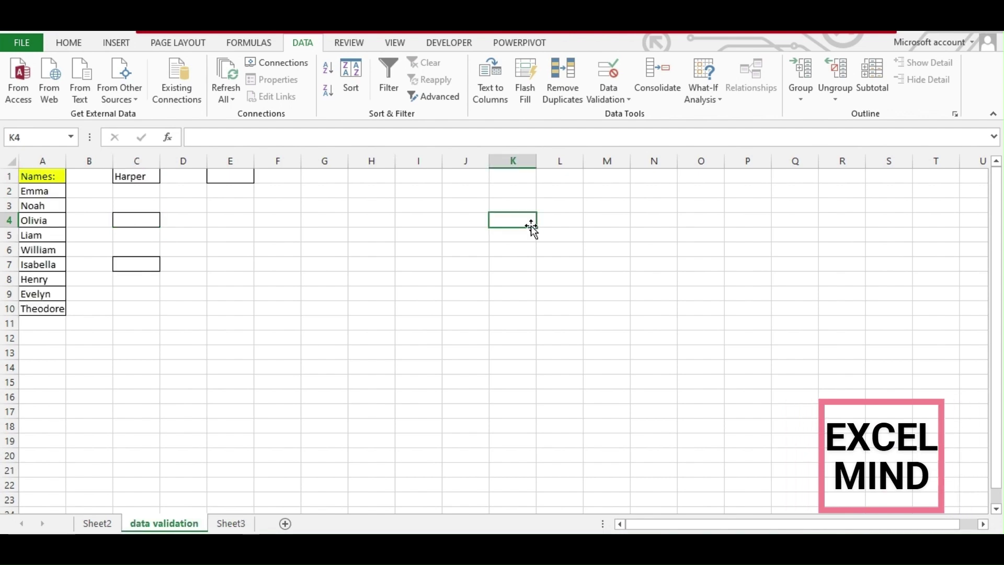